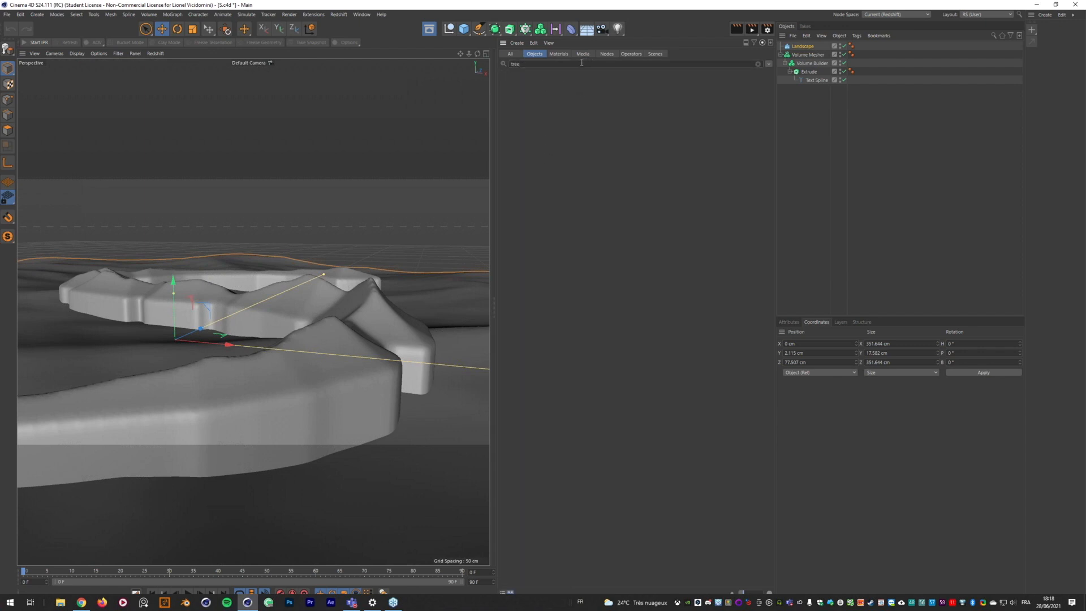
# - Search the object assets for "tree" and "palm", and select the first leaning coconut palm
pyautogui.press('Return')
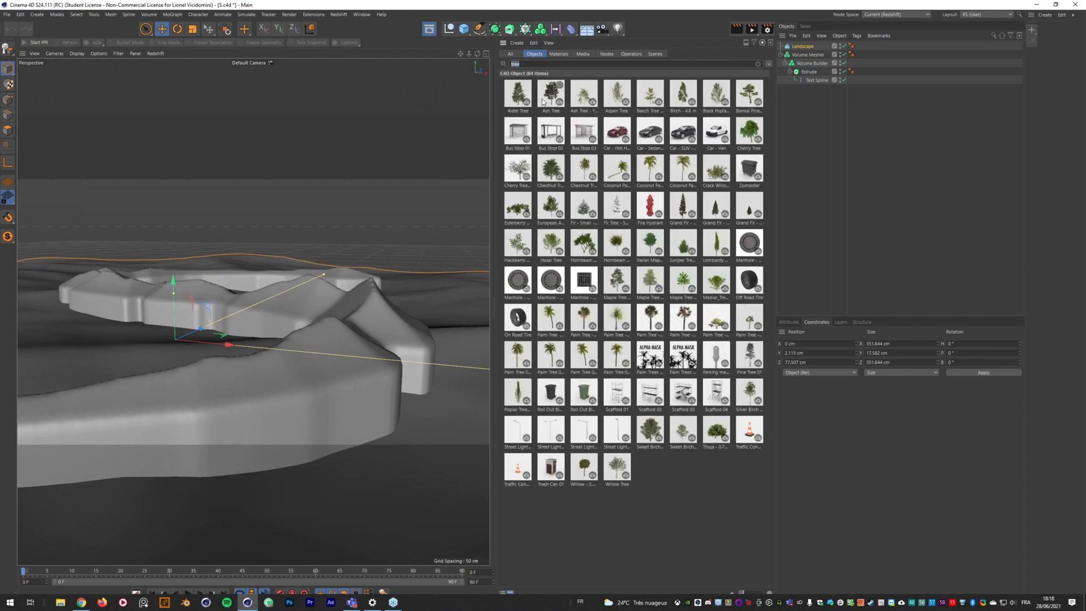
pyautogui.write('palm')
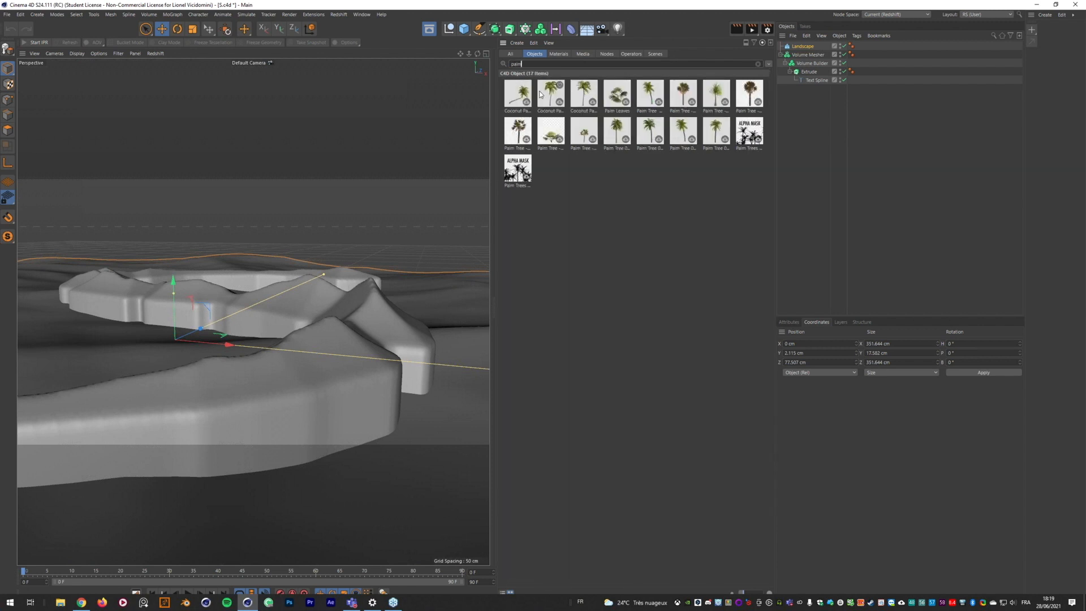
pyautogui.click(551, 98)
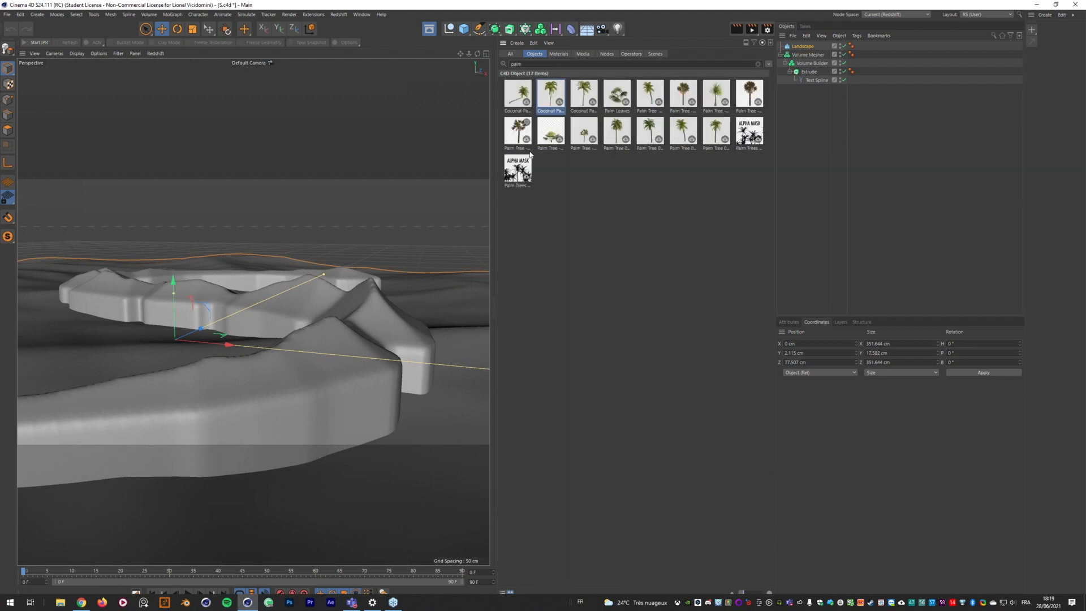
pyautogui.click(513, 102)
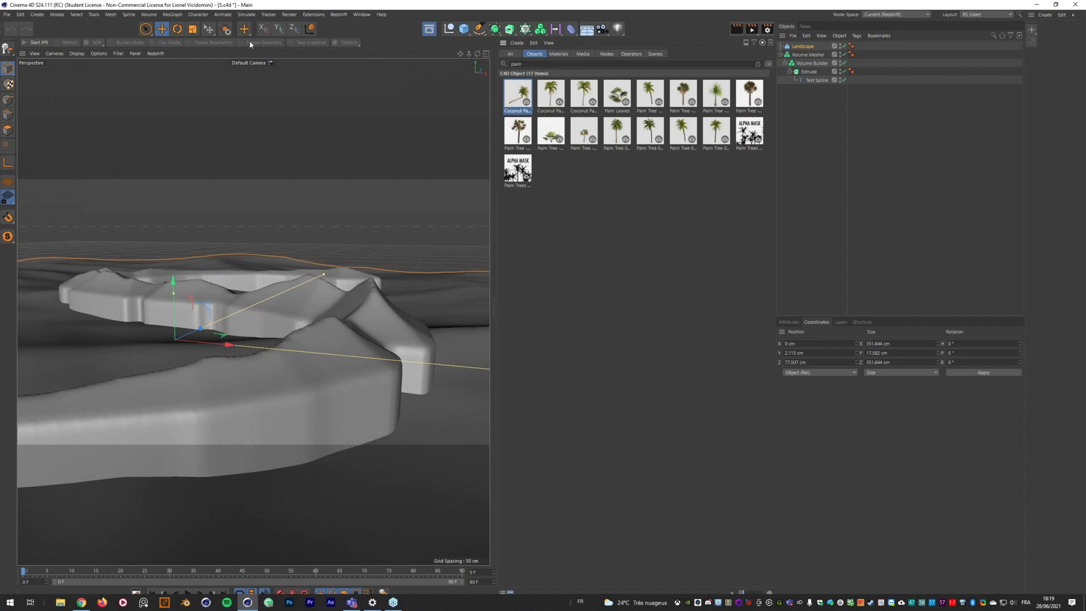
# - Insert the Coconut Palm - 4.4 m into the scene with the Place tool and expand its object hierarchy
pyautogui.click(209, 29)
pyautogui.click(238, 41)
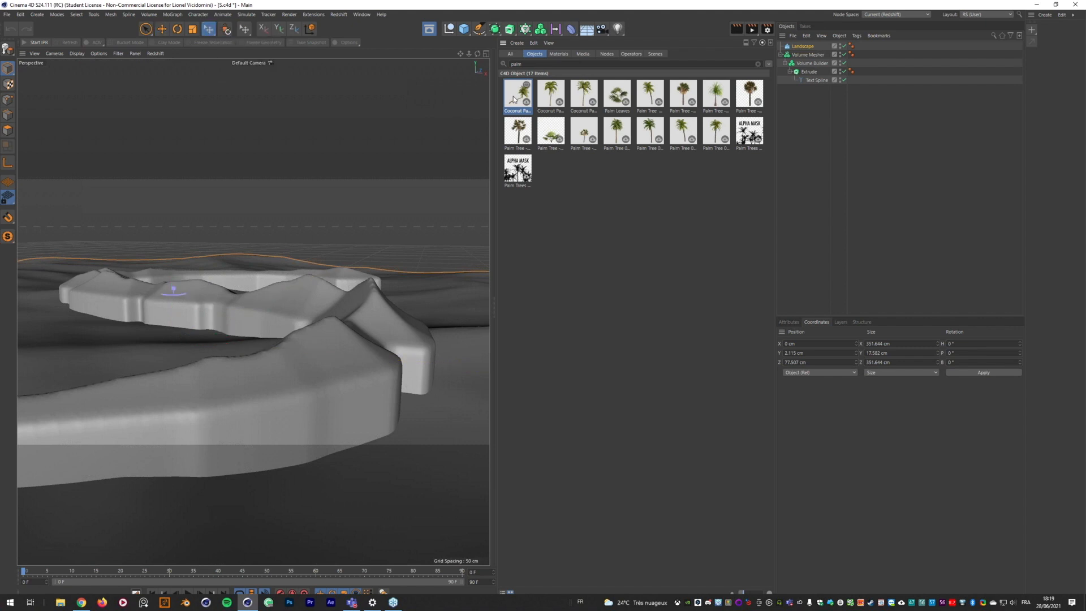
pyautogui.moveTo(354, 355); pyautogui.dragTo(318, 354)
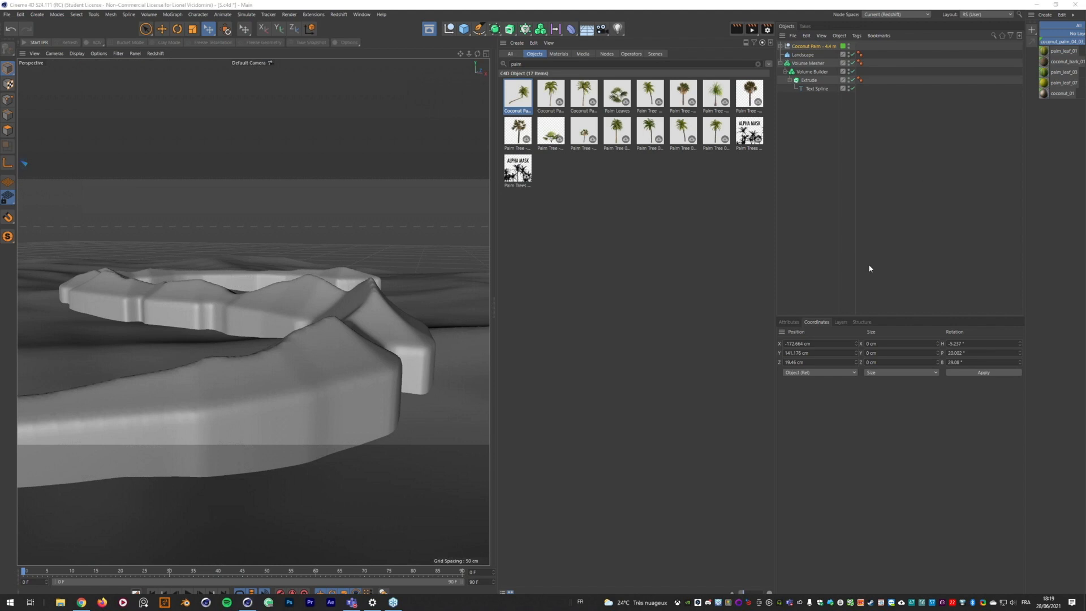
pyautogui.click(789, 322)
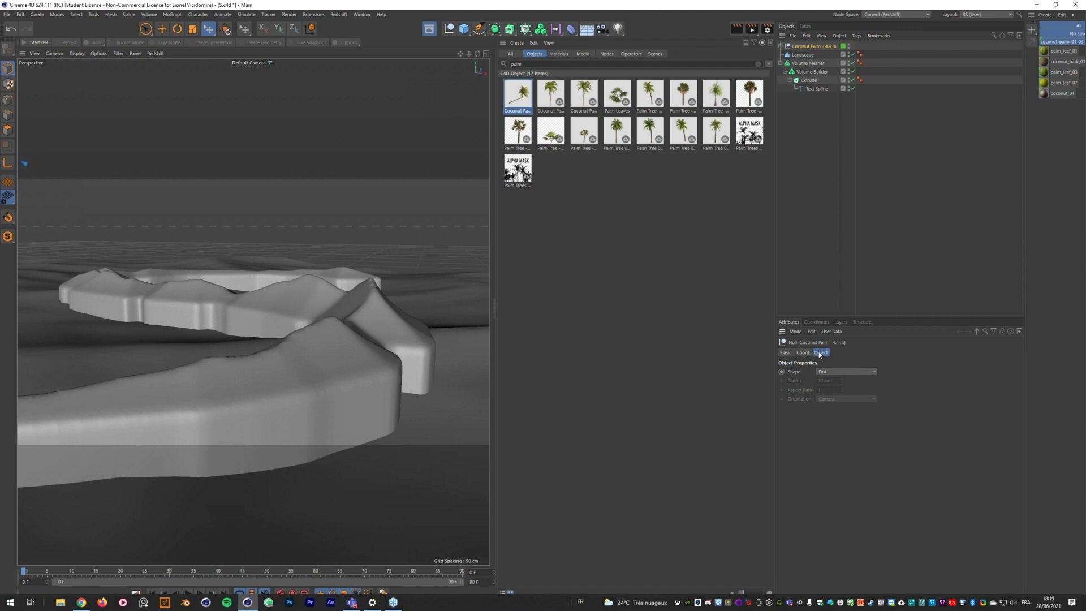
pyautogui.click(781, 46)
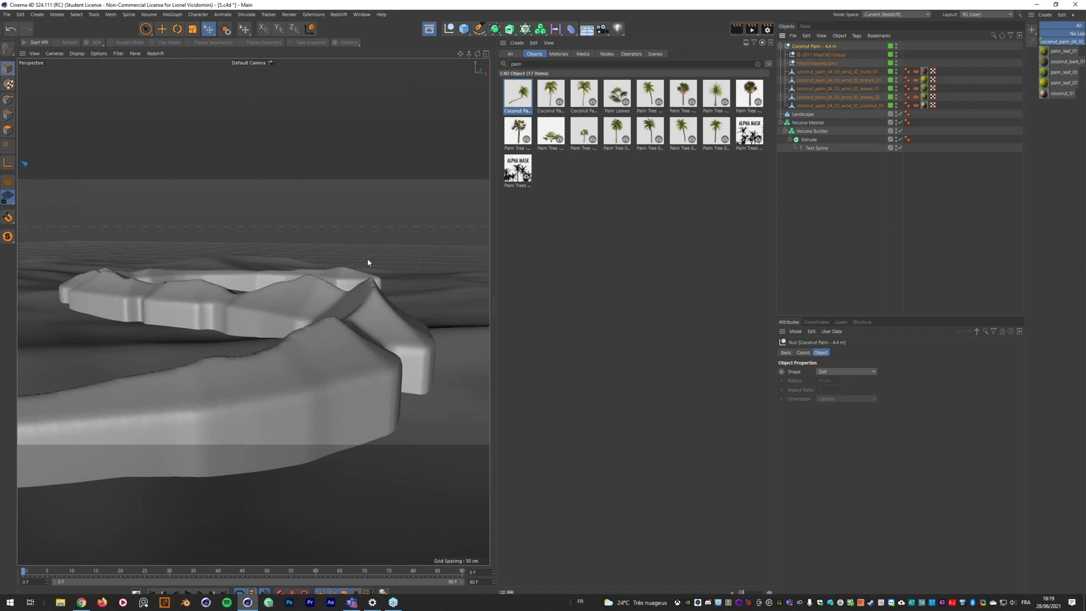
pyautogui.click(818, 180)
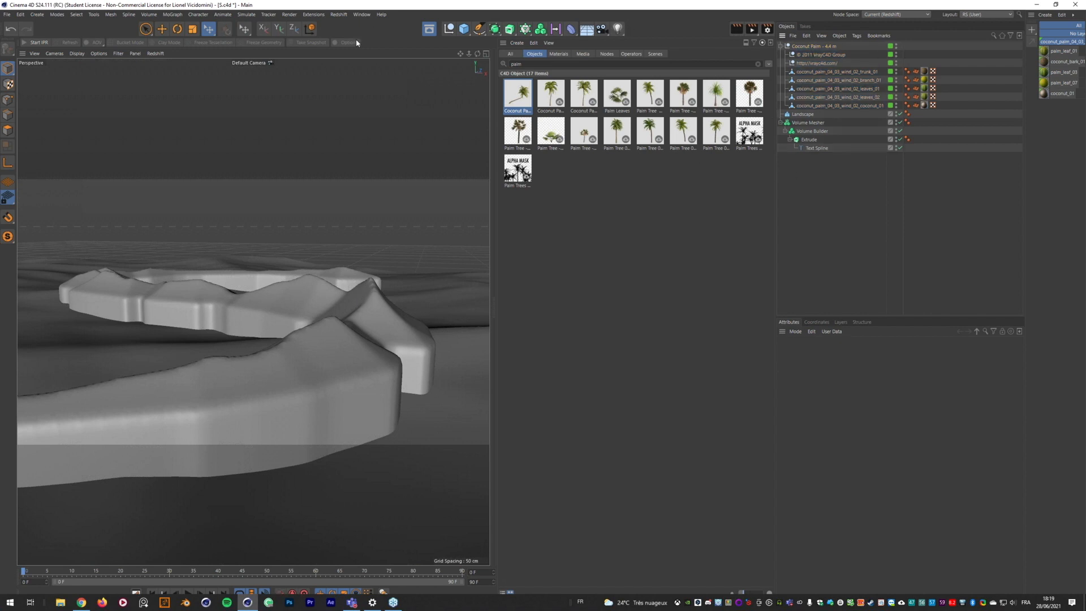
# - Add a standard camera to the scene at the current view
pyautogui.click(601, 29)
pyautogui.scroll(-10, 359, 322)
pyautogui.keyDown('alt'); pyautogui.moveTo(351, 342); pyautogui.dragTo(455, 264); pyautogui.keyUp('alt')
pyautogui.scroll(-5, 387, 301)
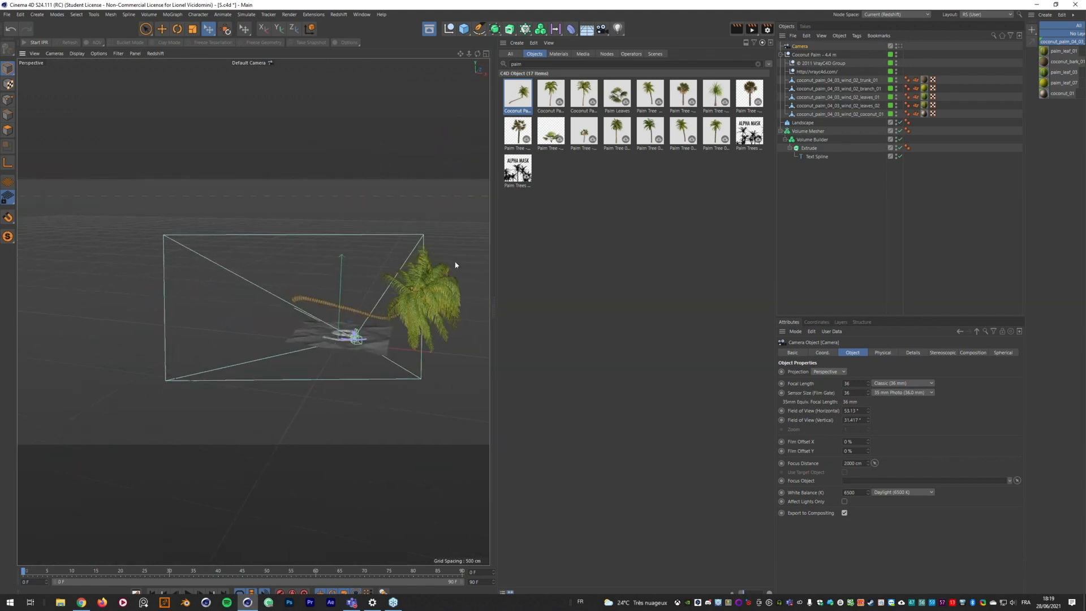
# - Scale the Coconut Palm - 4.4 m down to about 25% of its size
pyautogui.click(810, 54)
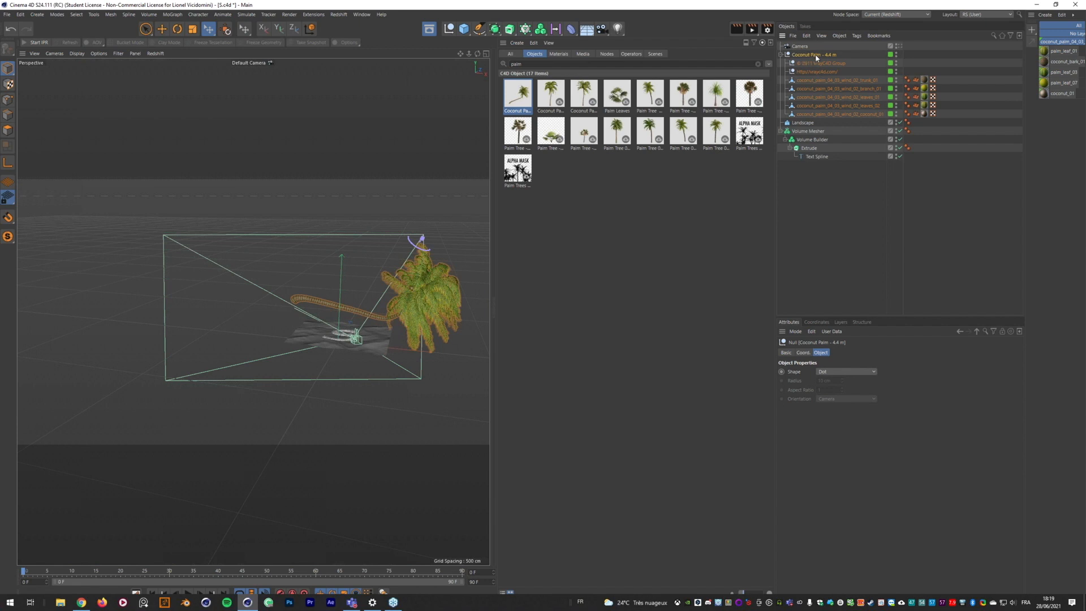
pyautogui.press('t')
pyautogui.moveTo(388, 235); pyautogui.dragTo(160, 391)
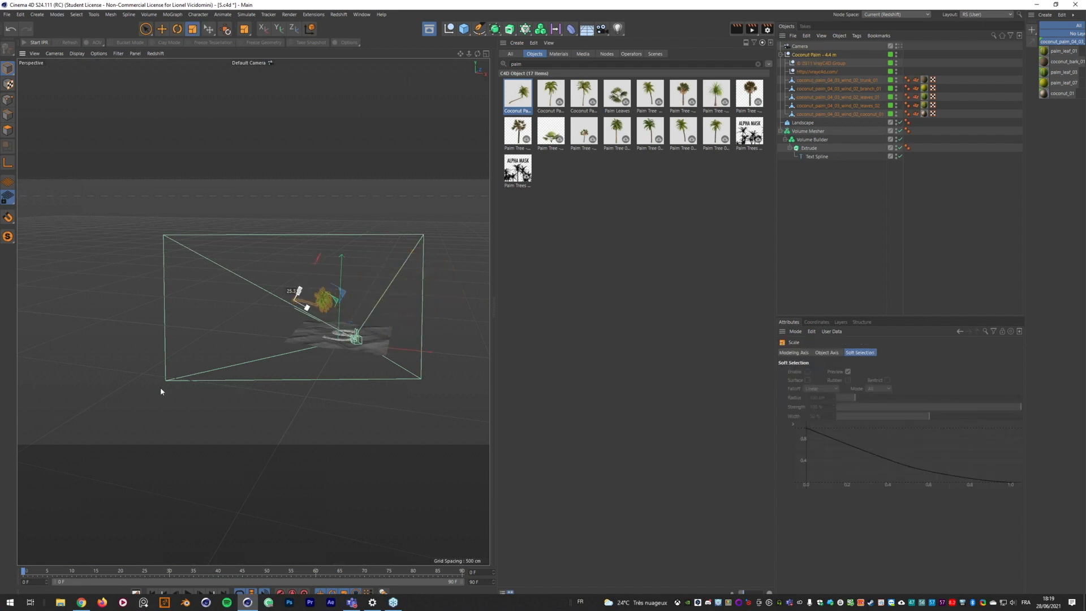
pyautogui.scroll(6, 361, 348)
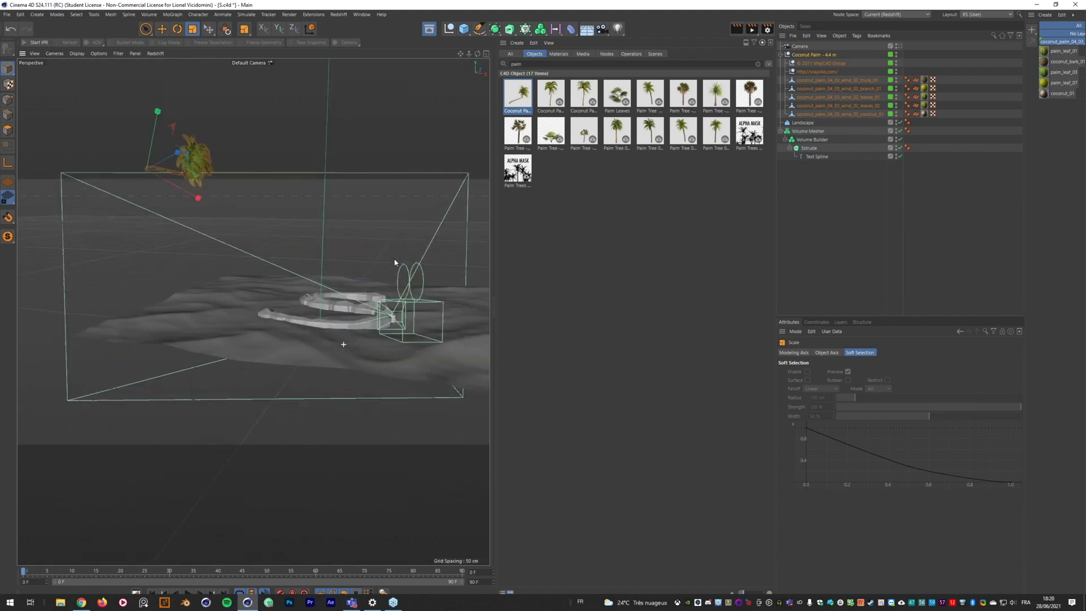
# - Place the scaled coconut palm on the surface of the S-shaped landform with the Place tool
pyautogui.scroll(-1, 394, 261)
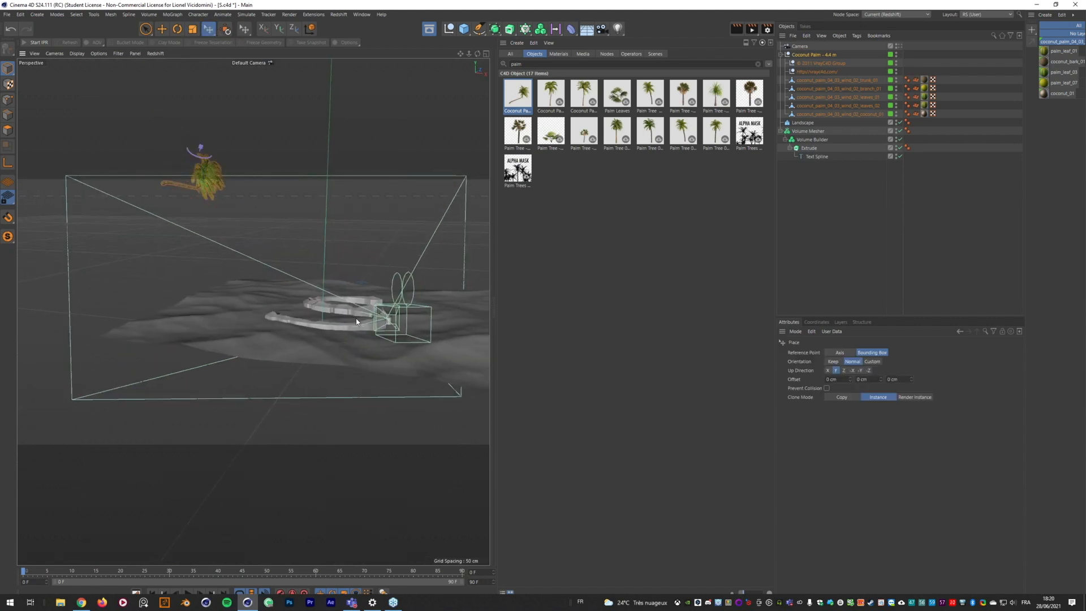
pyautogui.moveTo(361, 323); pyautogui.dragTo(367, 324)
pyautogui.scroll(5, 368, 322)
pyautogui.keyDown('alt'); pyautogui.moveTo(403, 274); pyautogui.dragTo(252, 289); pyautogui.keyUp('alt')
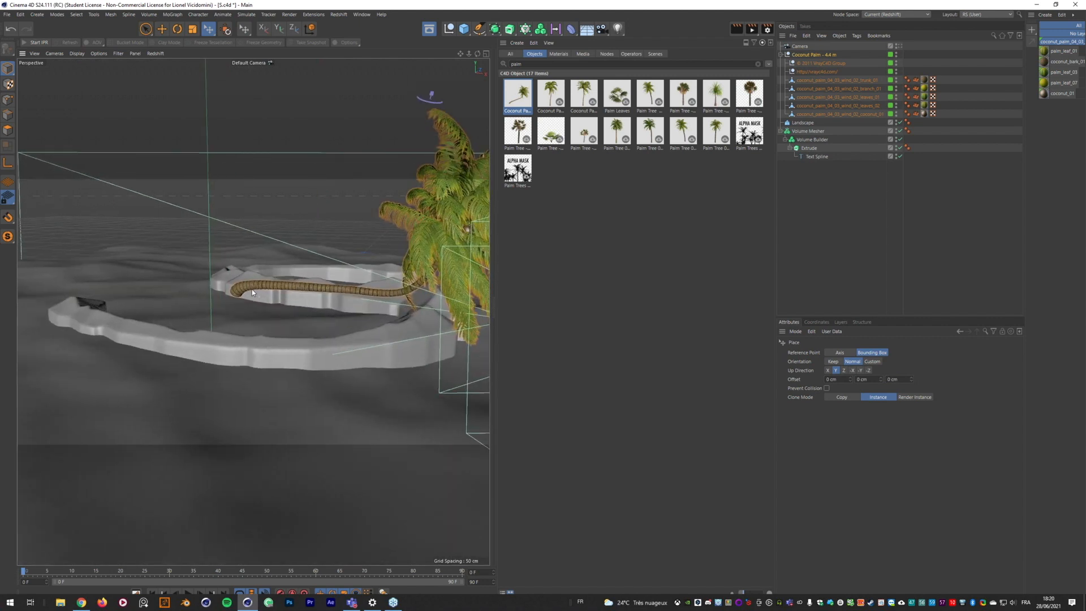
# - Rotate the Coconut Palm - 4.4 m so its trunk leans away from the S-shaped landform
pyautogui.click(799, 46)
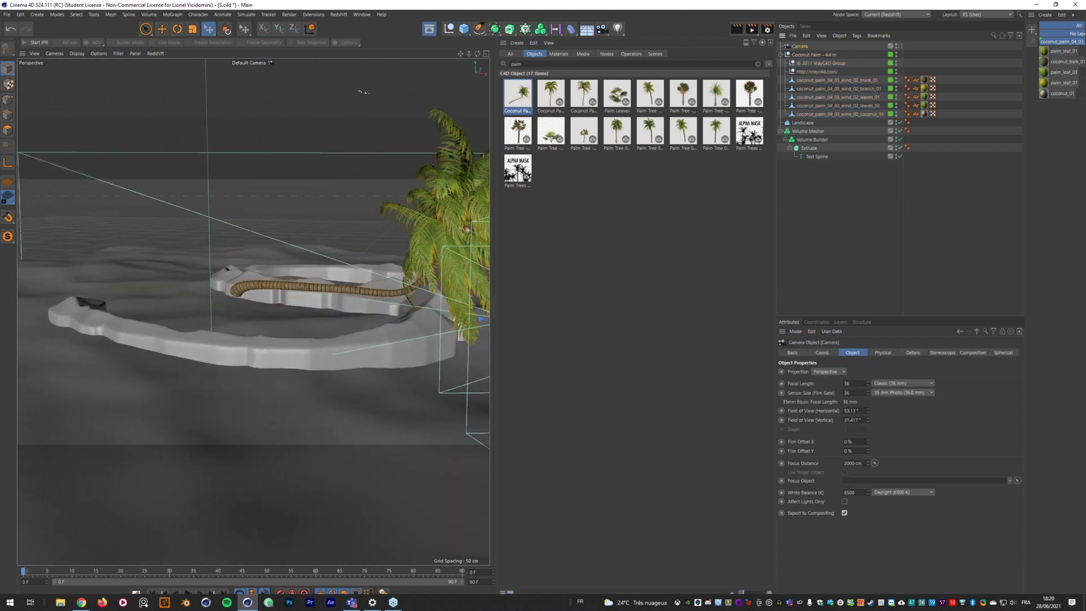
pyautogui.click(803, 55)
pyautogui.click(177, 29)
pyautogui.moveTo(260, 278); pyautogui.dragTo(339, 294)
# - Move the palm in the Top and Right views so its trunk base sits on the outer edge of the S
pyautogui.press('e')
pyautogui.middleClick(333, 339)
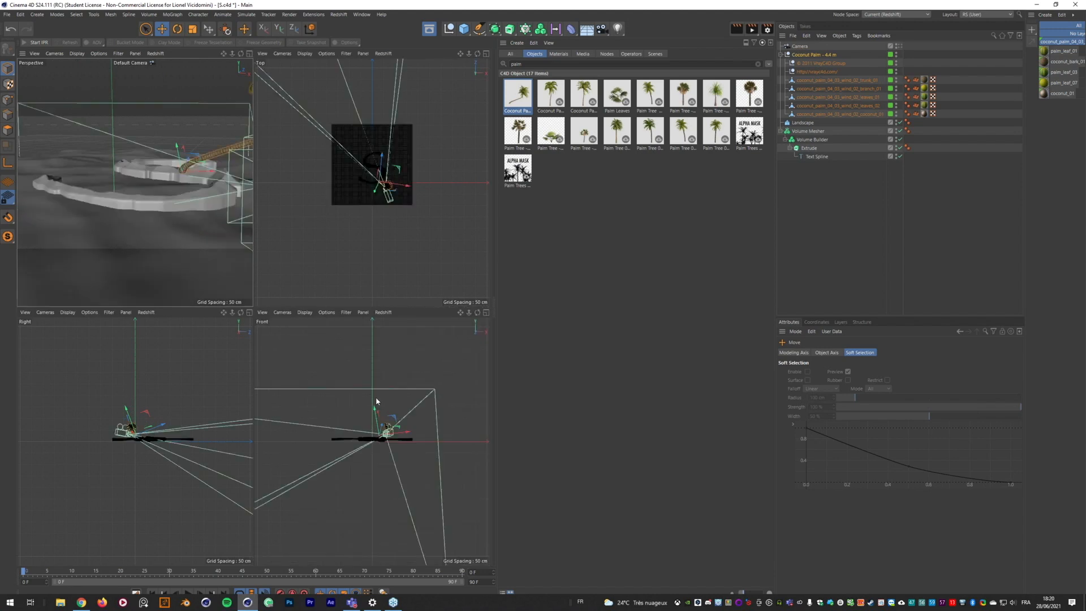
pyautogui.scroll(8, 399, 216)
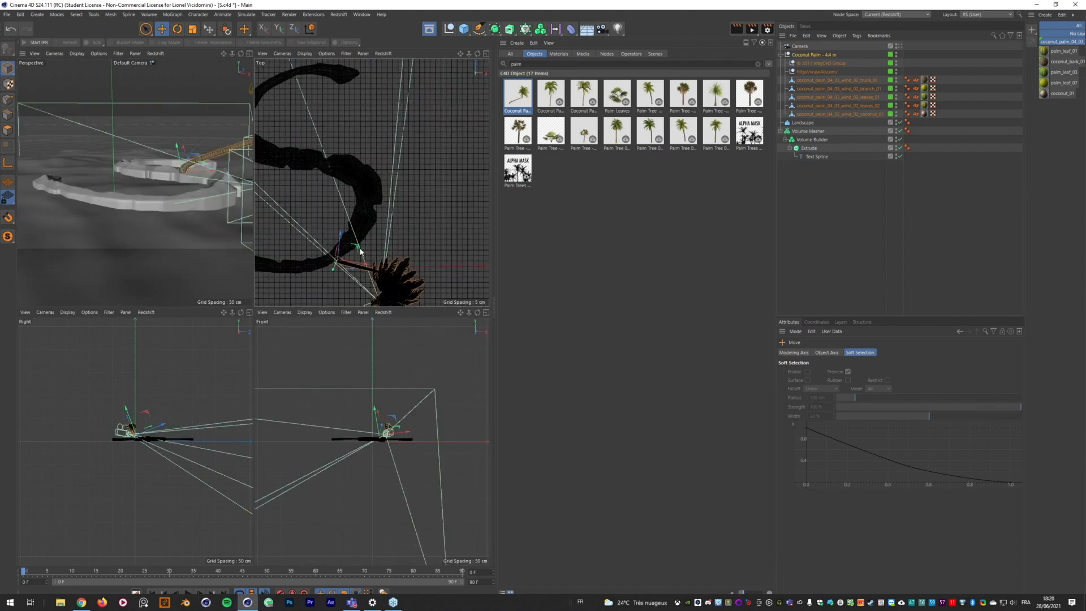
pyautogui.moveTo(359, 249); pyautogui.dragTo(387, 201)
pyautogui.scroll(3, 202, 400)
pyautogui.keyDown('alt'); pyautogui.moveTo(202, 401); pyautogui.dragTo(208, 431, button='right'); pyautogui.keyUp('alt')
pyautogui.keyDown('alt'); pyautogui.moveTo(208, 431); pyautogui.dragTo(294, 509, button='middle'); pyautogui.keyUp('alt')
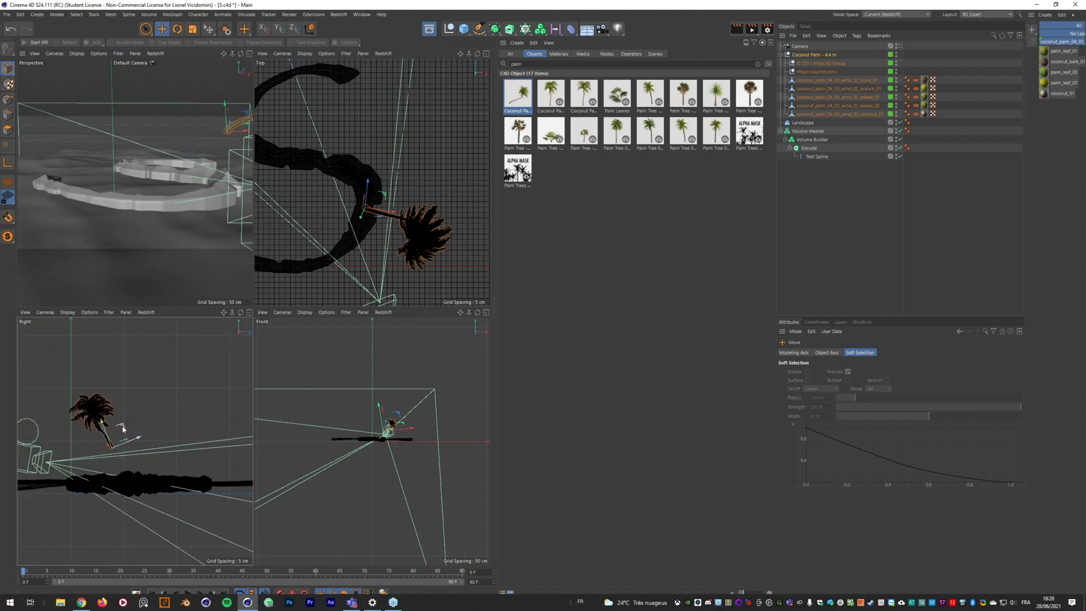
pyautogui.moveTo(122, 429); pyautogui.dragTo(151, 464)
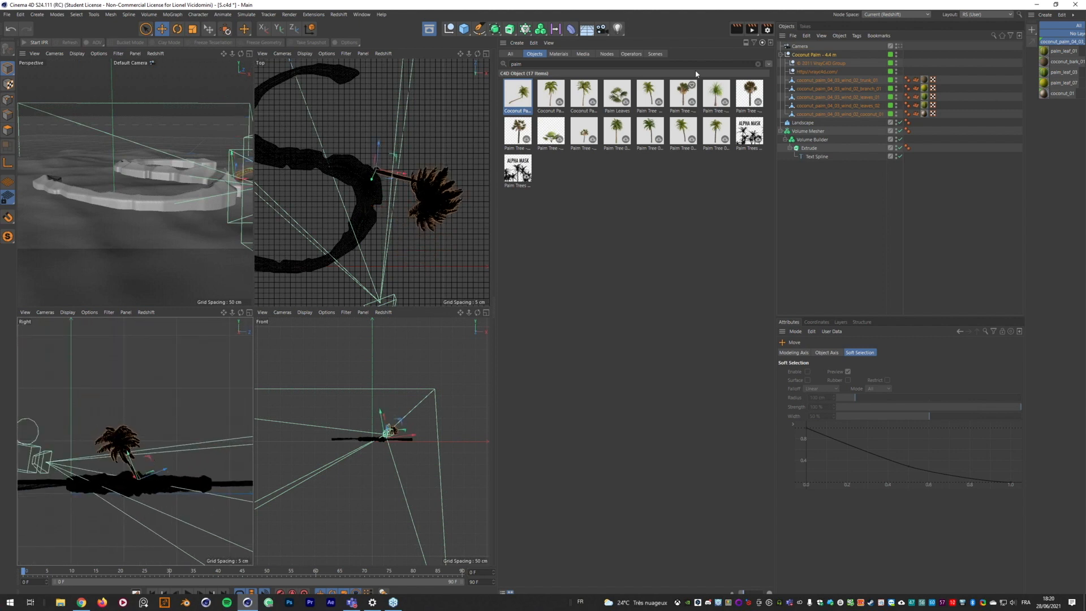
# - Set the palm's heading, pitch and bank rotation to 0° and move it onto the outer curve of the S
pyautogui.click(809, 55)
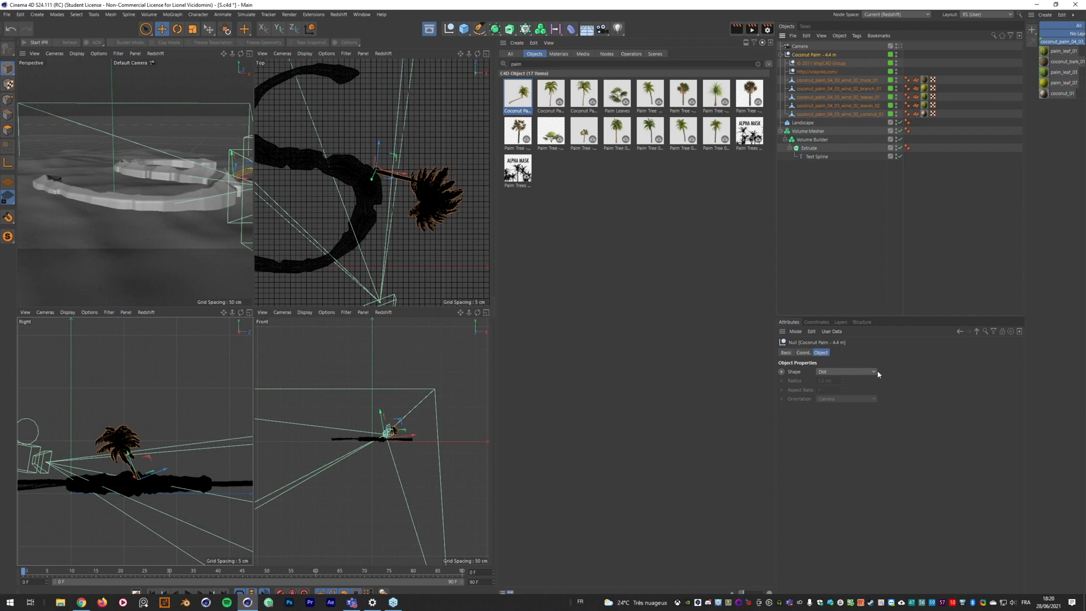
pyautogui.click(802, 352)
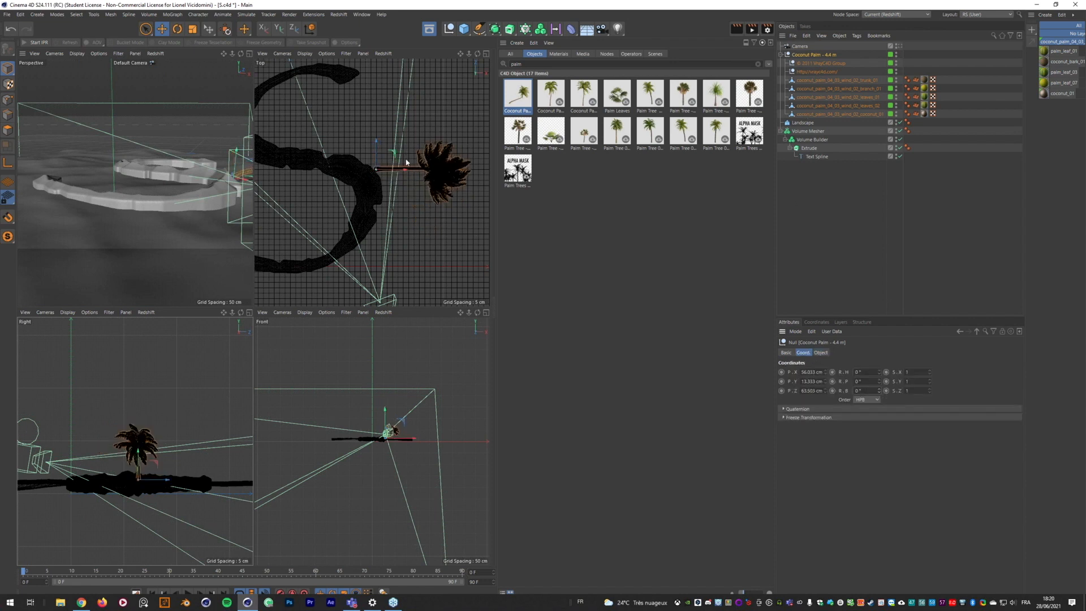
pyautogui.moveTo(395, 156); pyautogui.dragTo(388, 176)
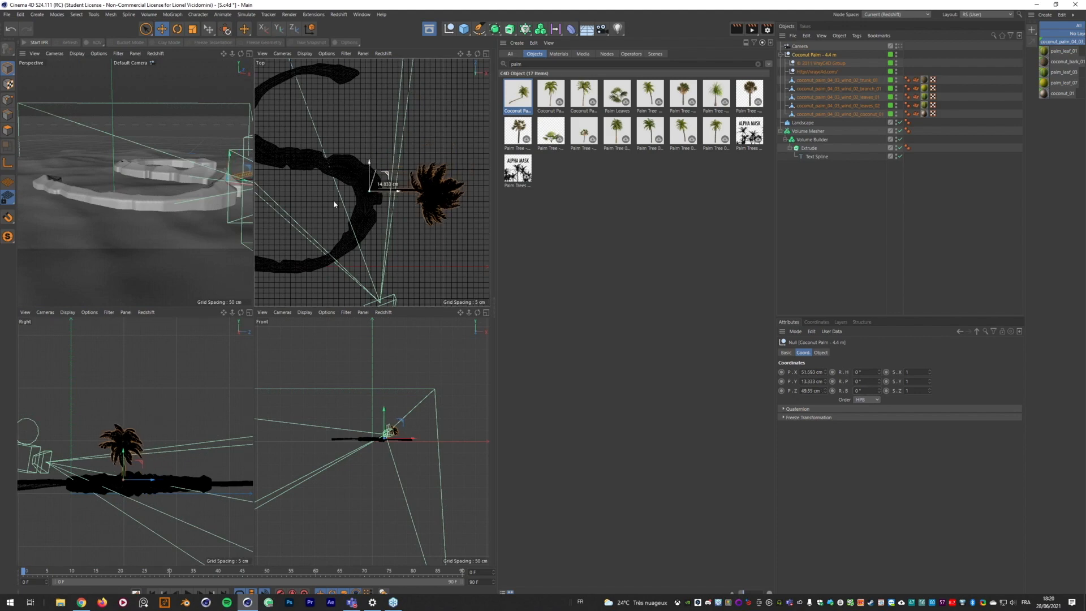
# - Scale the leaning palm down further in the perspective view and settle its trunk base on the edge of the S
pyautogui.press('F1')
pyautogui.keyDown('alt'); pyautogui.moveTo(292, 247); pyautogui.dragTo(262, 274, button='middle'); pyautogui.keyUp('alt')
pyautogui.press('t')
pyautogui.moveTo(320, 300); pyautogui.dragTo(218, 377)
pyautogui.press('e')
pyautogui.moveTo(263, 308)
pyautogui.mouseDown()
pyautogui.moveTo(269, 294)
pyautogui.moveTo(265, 306)
pyautogui.mouseUp()
pyautogui.moveTo(301, 350); pyautogui.dragTo(296, 343)
pyautogui.moveTo(269, 296); pyautogui.dragTo(269, 302)
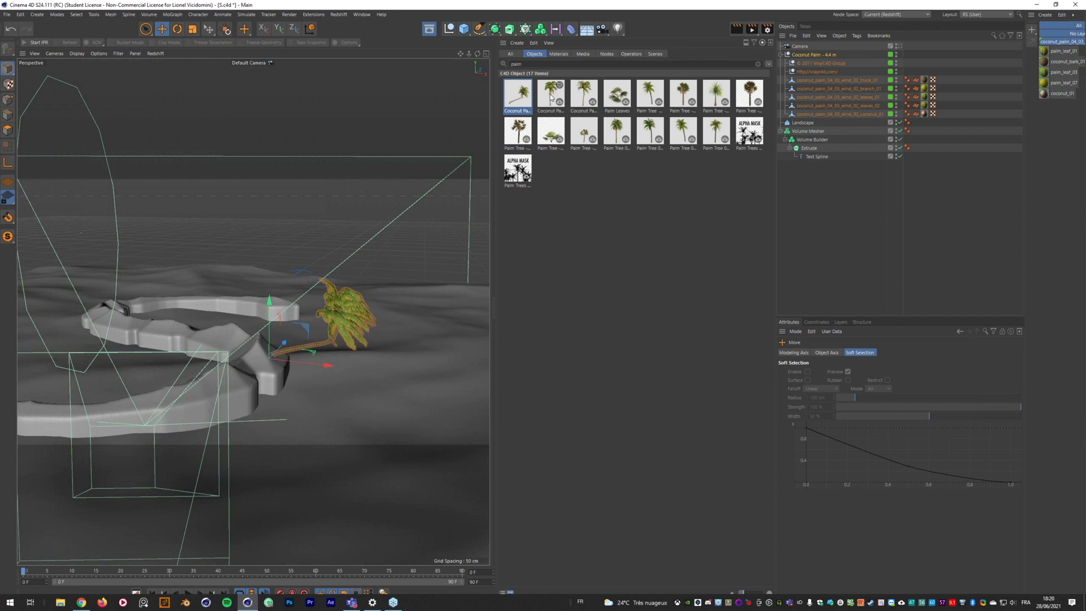
# - Insert the Coconut Palm Tree - 5.1 m onto the S-shaped landform with the Place tool
pyautogui.click(550, 97)
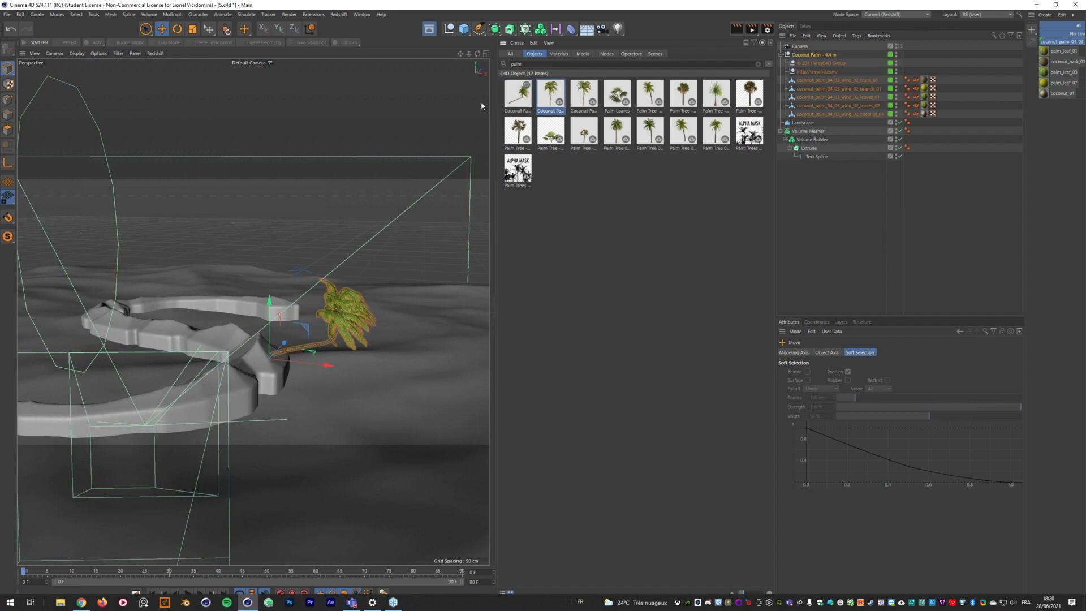
pyautogui.click(209, 28)
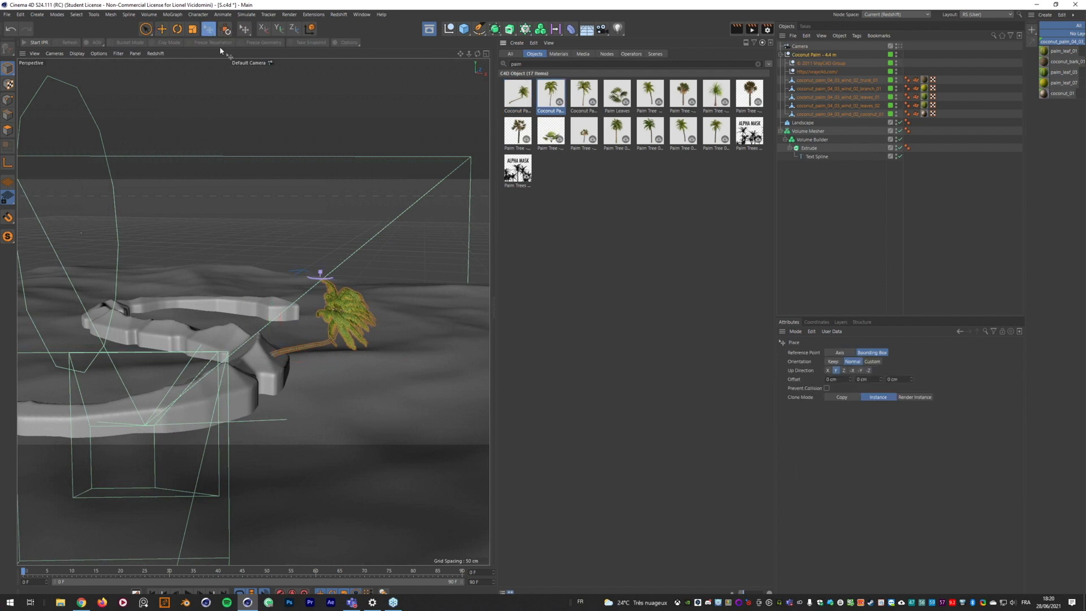
pyautogui.moveTo(540, 109); pyautogui.dragTo(297, 355)
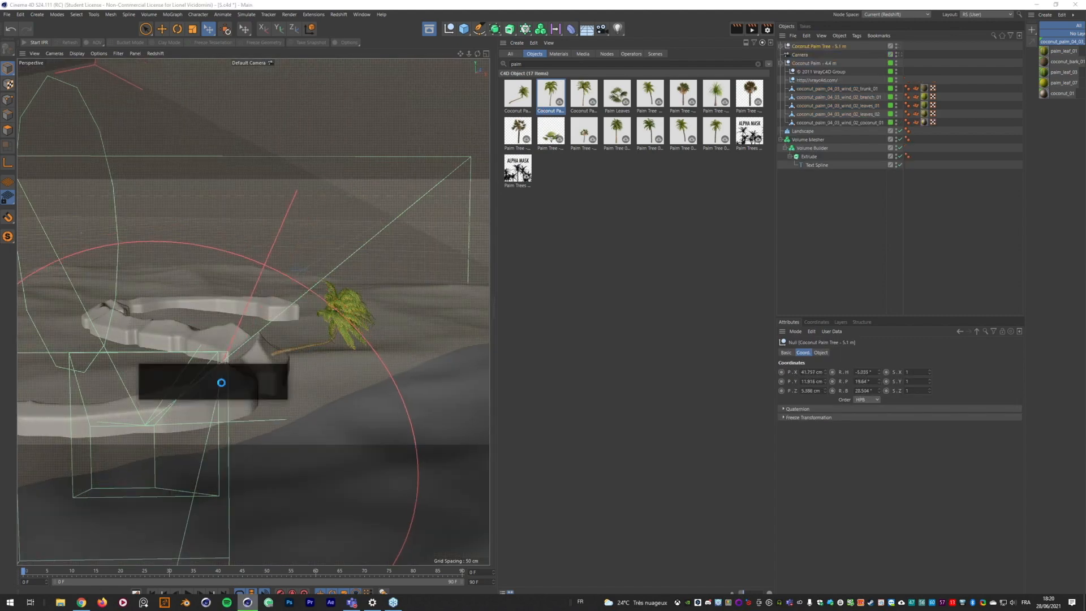
# - Scale the Coconut Palm Tree - 5.1 m down and reposition it on the front curve of the S
pyautogui.press('t')
pyautogui.moveTo(316, 322); pyautogui.dragTo(117, 498)
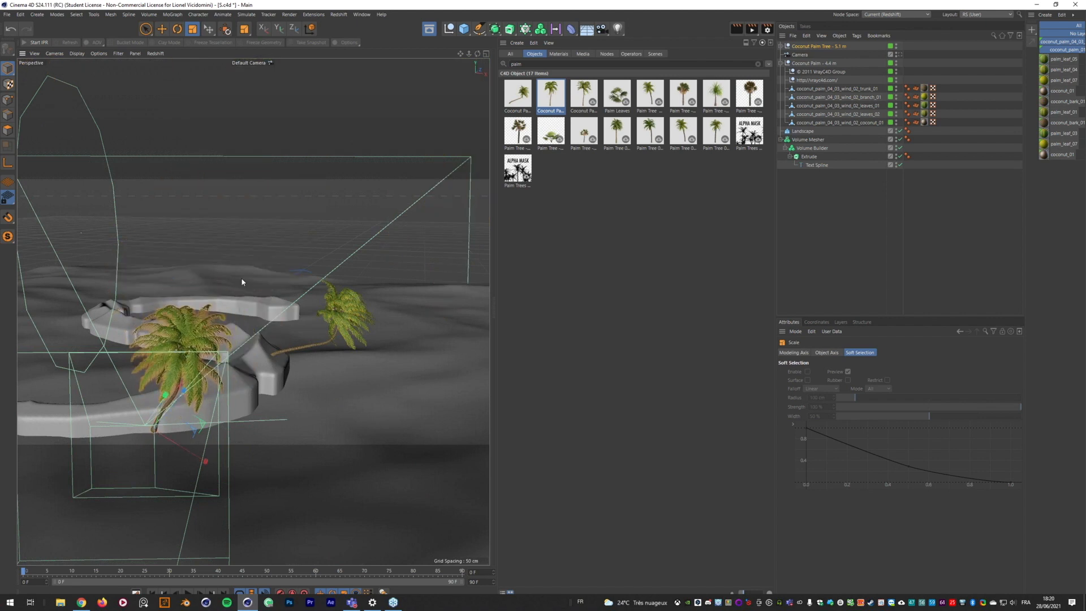
pyautogui.click(225, 30)
pyautogui.moveTo(155, 427); pyautogui.dragTo(216, 390)
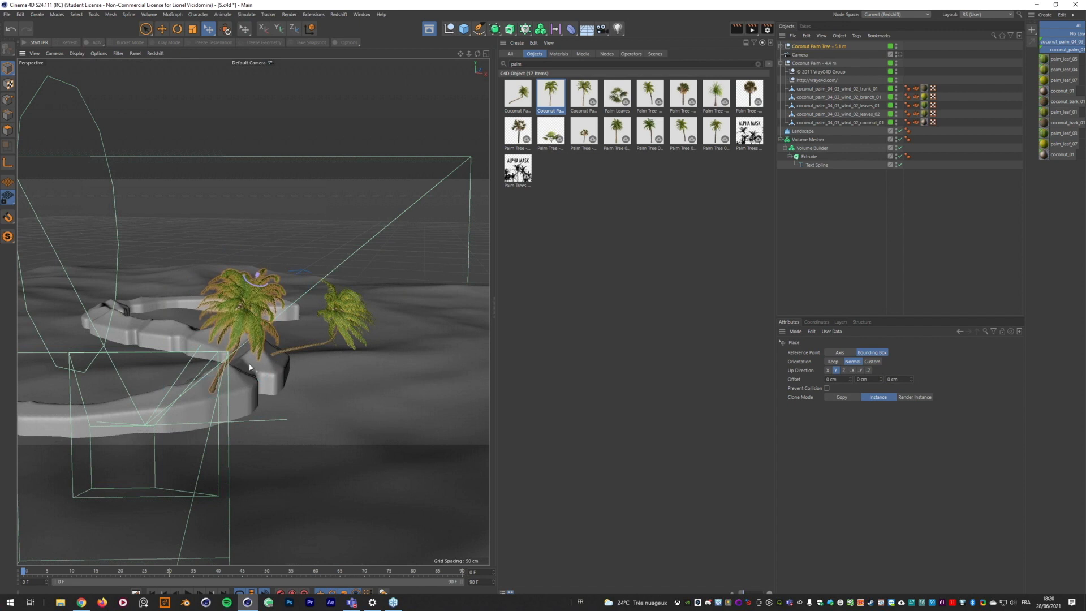
# - Place two instances of the 5.1 m palm along the front curve of the S and shrink the last one
pyautogui.moveTo(255, 351)
pyautogui.keyDown('alt'); pyautogui.mouseDown(button='middle')
pyautogui.moveTo(335, 321)
pyautogui.moveTo(374, 333)
pyautogui.mouseUp(button='middle'); pyautogui.keyUp('alt')
pyautogui.keyDown('ctrl'); pyautogui.moveTo(374, 334); pyautogui.dragTo(235, 351); pyautogui.keyUp('ctrl')
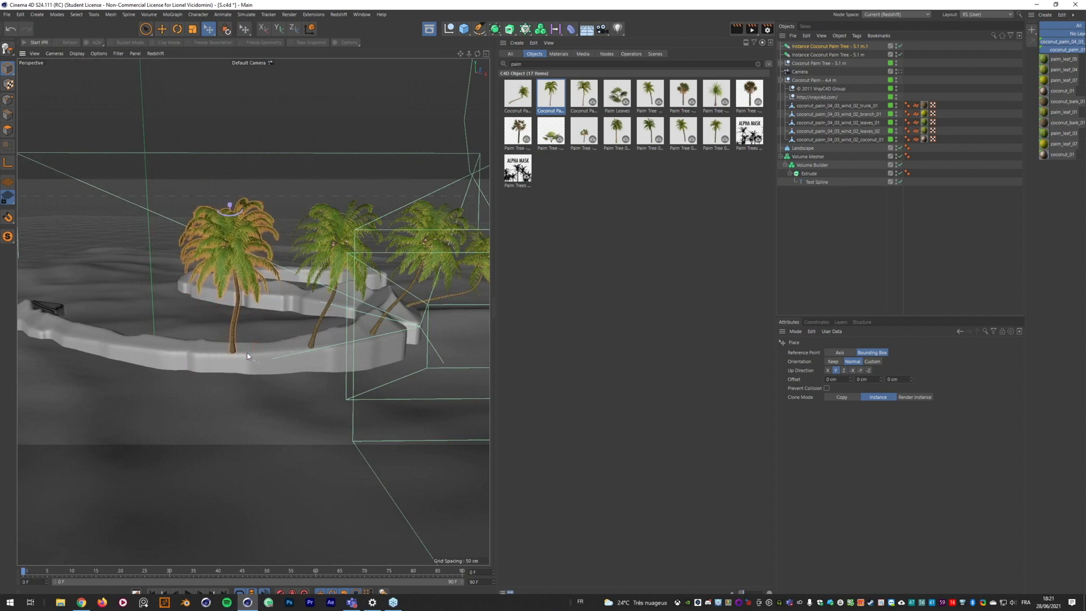
pyautogui.moveTo(232, 217); pyautogui.dragTo(224, 252)
# - Shrink both instances of the 5.1 m palm on the front curve to small trees with the Place tool
pyautogui.middleClick(313, 289)
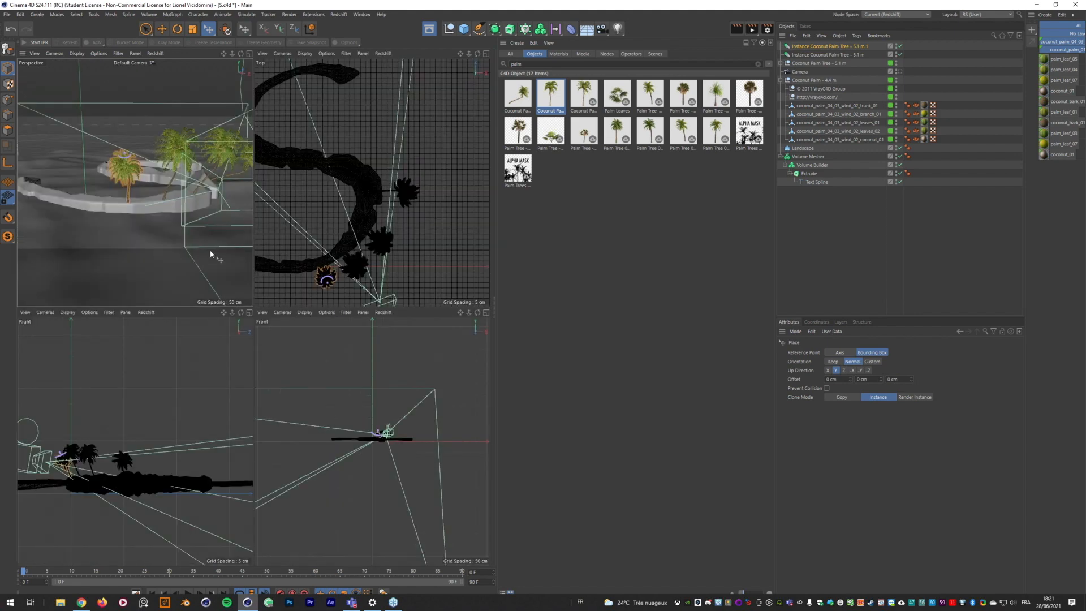
pyautogui.middleClick(213, 253)
pyautogui.keyDown('alt'); pyautogui.moveTo(307, 305); pyautogui.dragTo(310, 271); pyautogui.keyUp('alt')
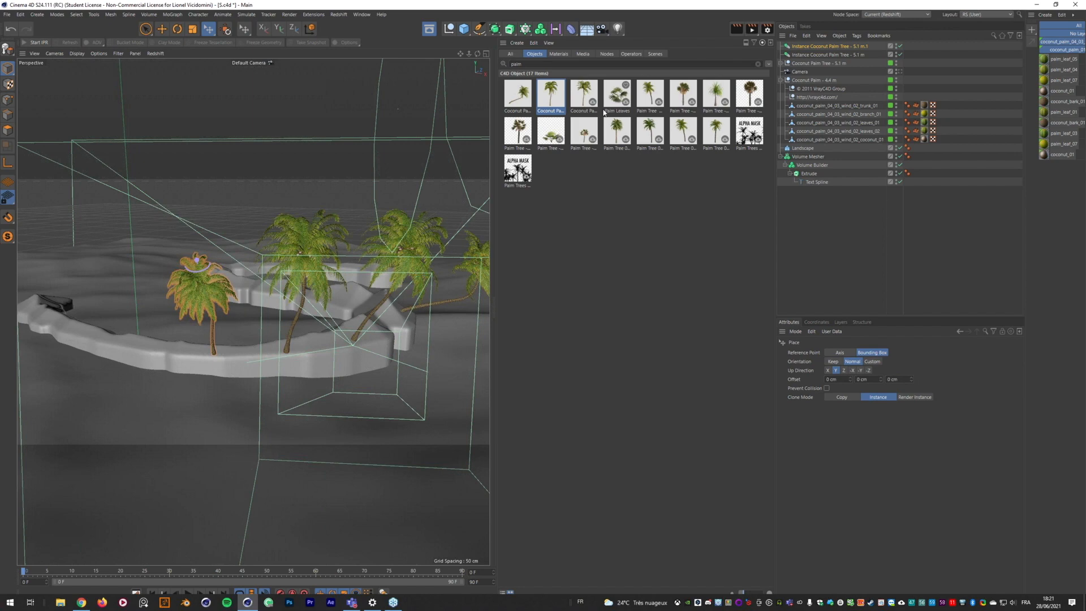
pyautogui.keyDown('alt'); pyautogui.moveTo(276, 321); pyautogui.dragTo(310, 322); pyautogui.keyUp('alt')
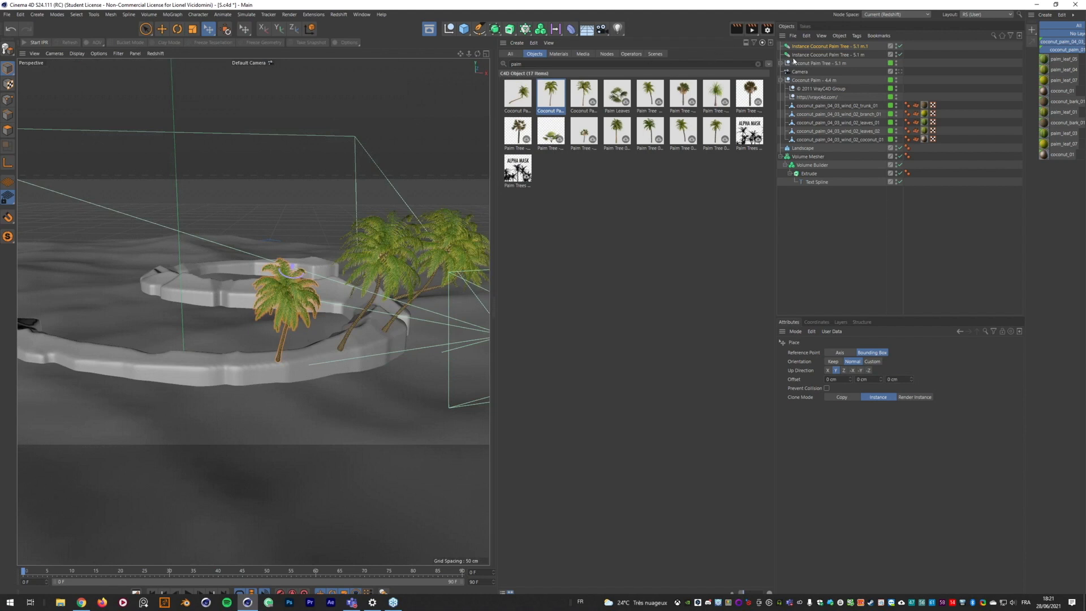
pyautogui.moveTo(297, 266); pyautogui.dragTo(283, 313)
pyautogui.moveTo(385, 252); pyautogui.dragTo(364, 274)
# - Scale the whole original Coconut Palm Tree - 5.1 m down to a small tree on the bend of the S
pyautogui.moveTo(467, 212); pyautogui.dragTo(414, 301)
pyautogui.moveTo(391, 341)
pyautogui.mouseDown()
pyautogui.moveTo(370, 360)
pyautogui.moveTo(380, 339)
pyautogui.mouseUp()
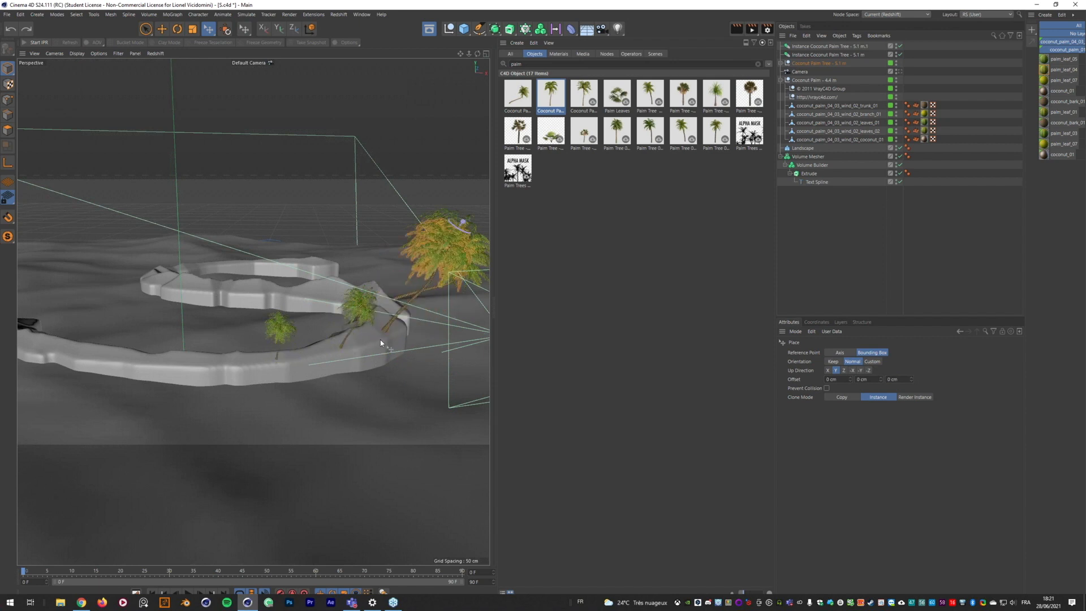
pyautogui.click(802, 65)
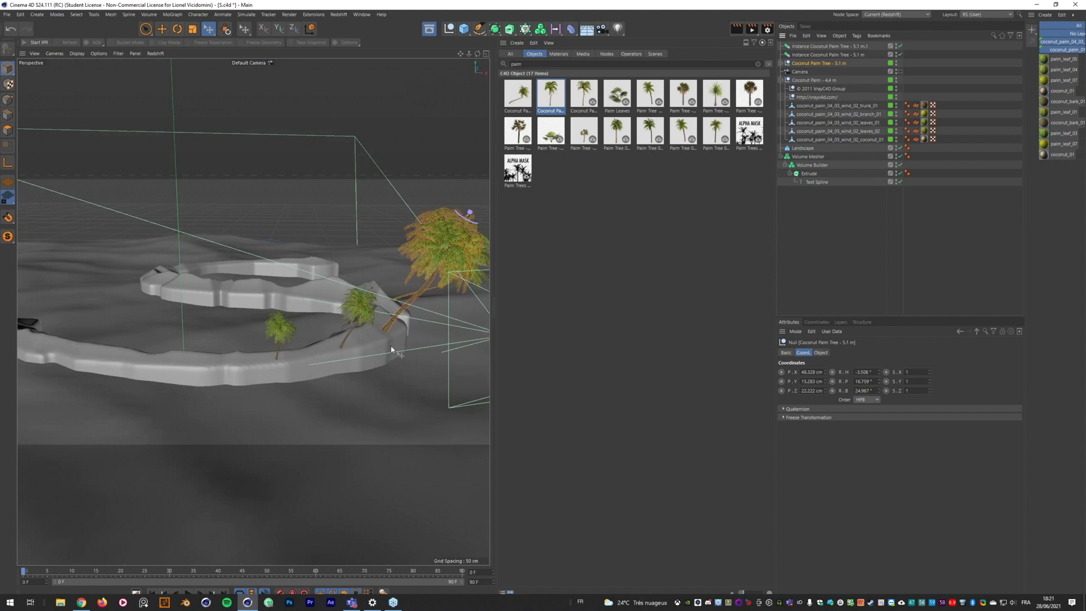
pyautogui.press('t')
pyautogui.moveTo(385, 345); pyautogui.dragTo(311, 403)
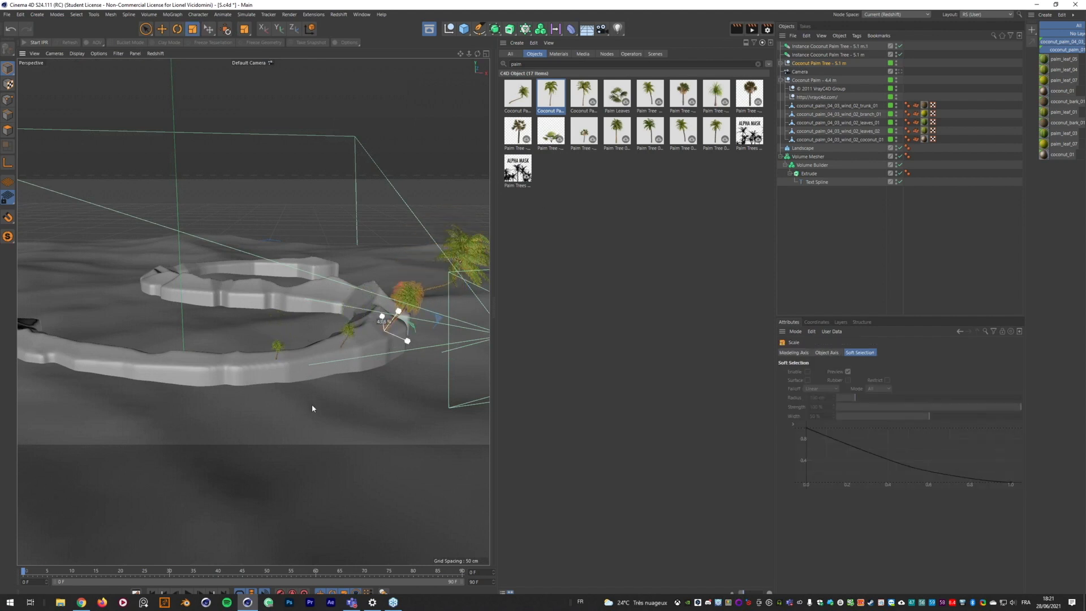
# - Enlarge both instances of the 5.1 m palm on the front curve with the Place tool
pyautogui.click(806, 55)
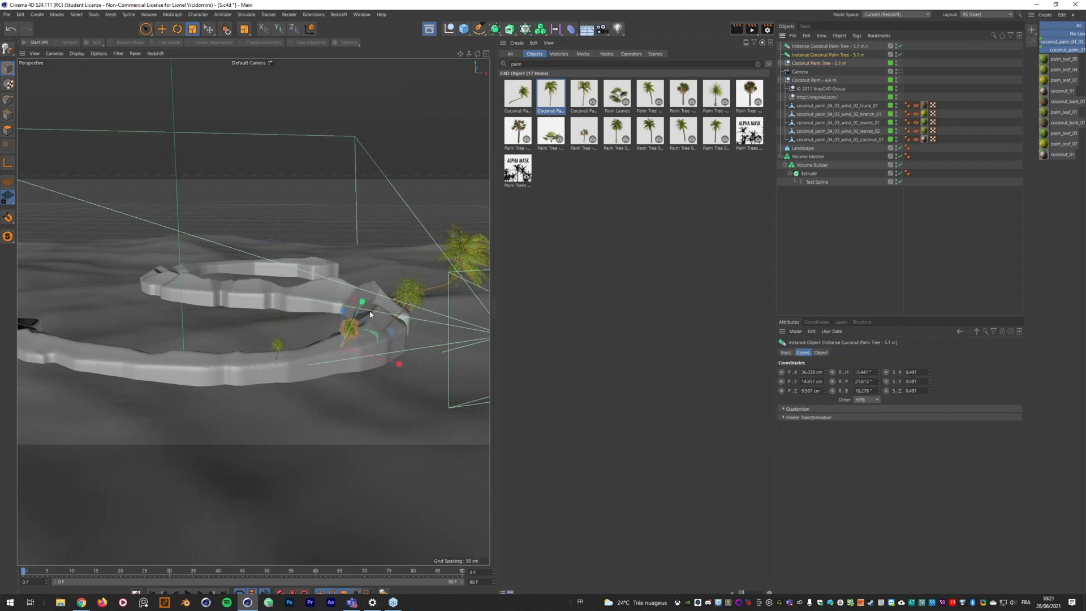
pyautogui.click(208, 28)
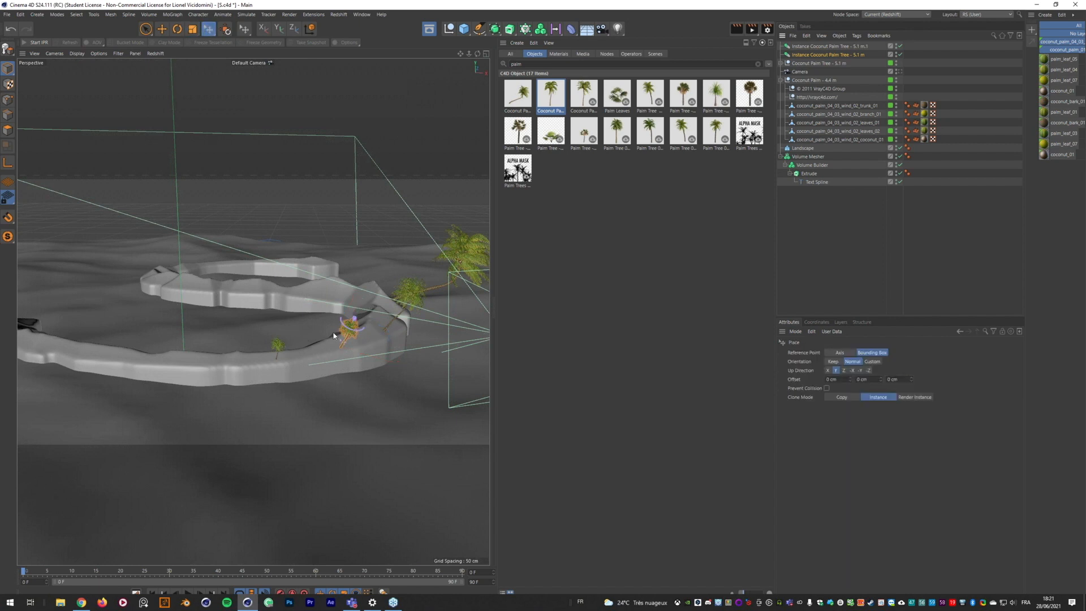
pyautogui.moveTo(353, 318); pyautogui.dragTo(364, 292)
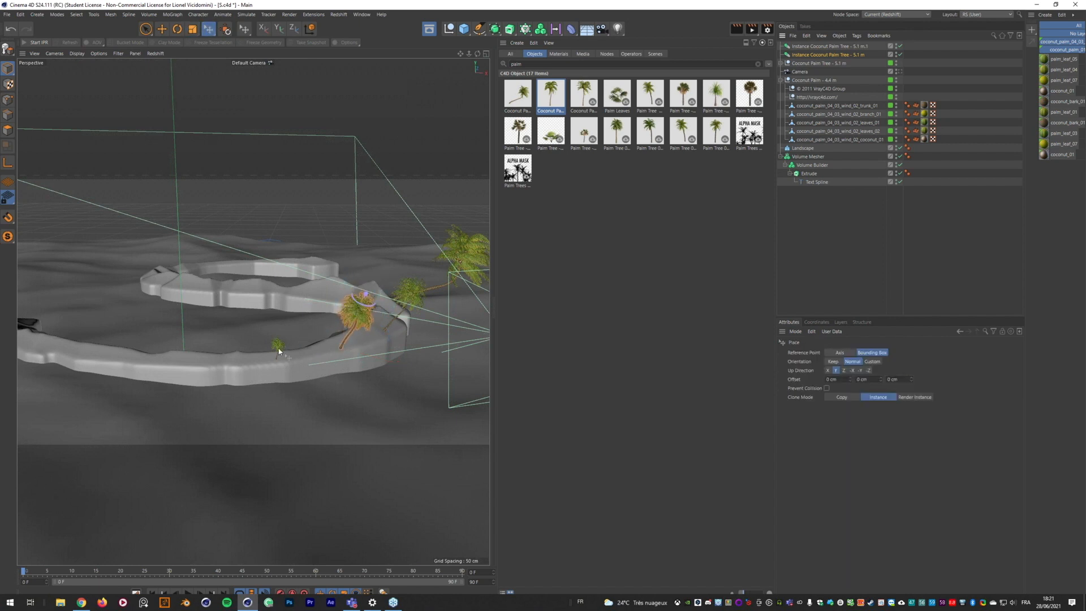
pyautogui.moveTo(282, 352); pyautogui.dragTo(375, 280)
pyautogui.keyDown('alt'); pyautogui.moveTo(375, 280); pyautogui.dragTo(257, 327, button='middle'); pyautogui.keyUp('alt')
pyautogui.keyDown('alt'); pyautogui.moveTo(281, 362); pyautogui.dragTo(433, 252); pyautogui.keyUp('alt')
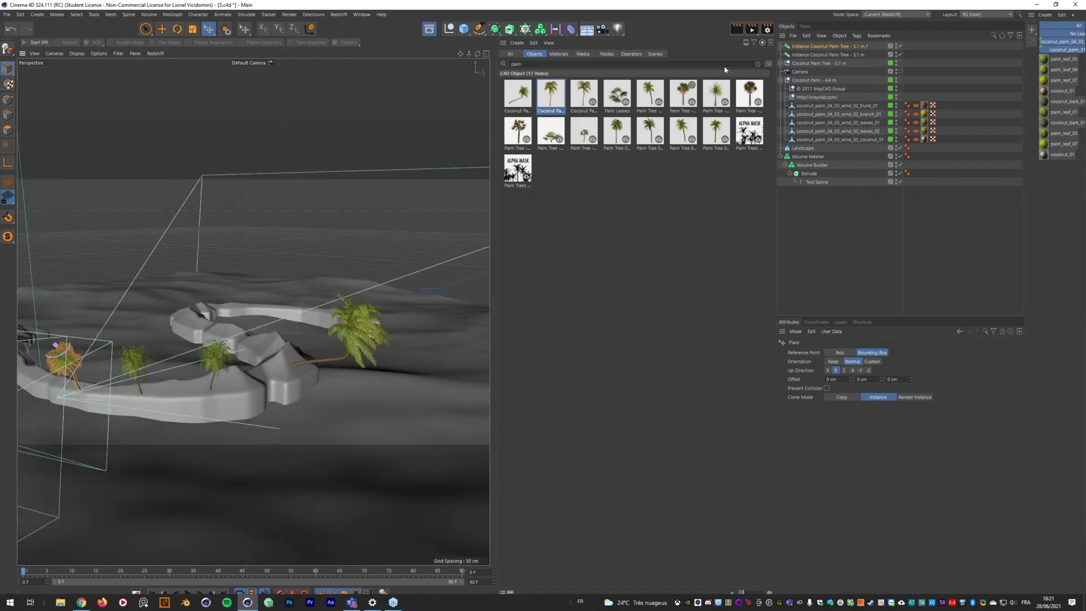
# - Scale the Coconut Palm - 4.4 m down at the bend of the S
pyautogui.click(813, 80)
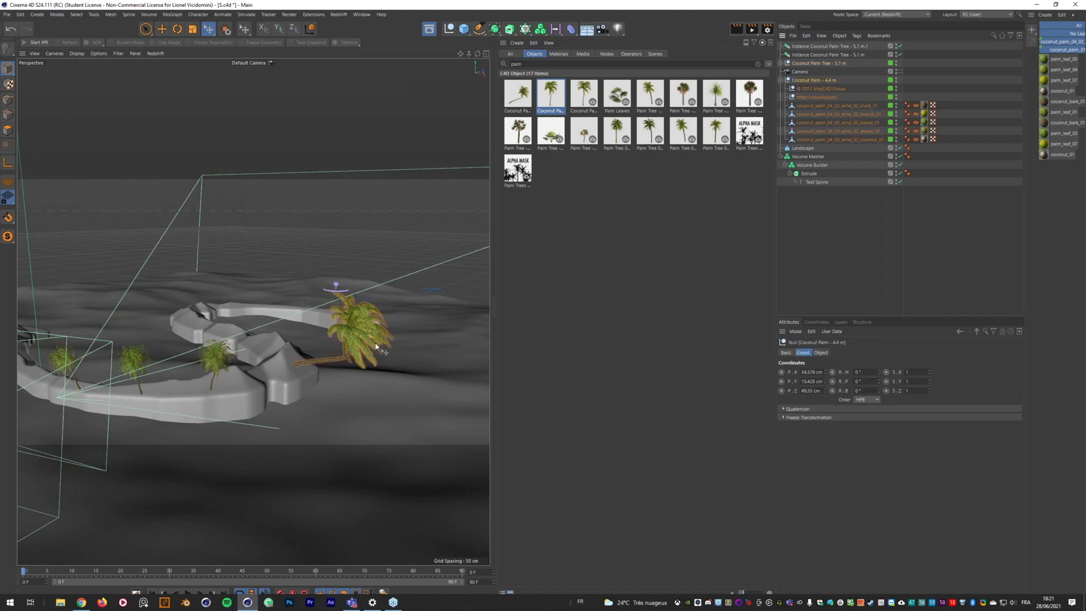
pyautogui.press('t')
pyautogui.moveTo(362, 356); pyautogui.dragTo(385, 390)
pyautogui.keyDown('alt'); pyautogui.moveTo(352, 369); pyautogui.dragTo(403, 368, button='right'); pyautogui.keyUp('alt')
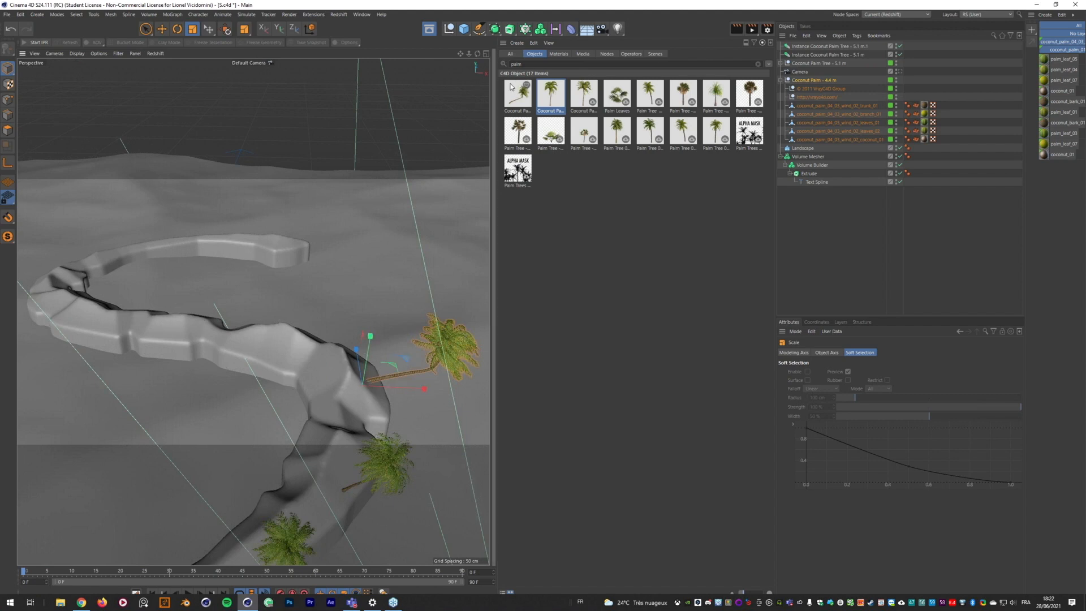
# - Try scattering the 5.1 m palm's leaves object along the middle curve using the Scatter Pen with a 6 cm radius, and undo it
pyautogui.click(392, 461)
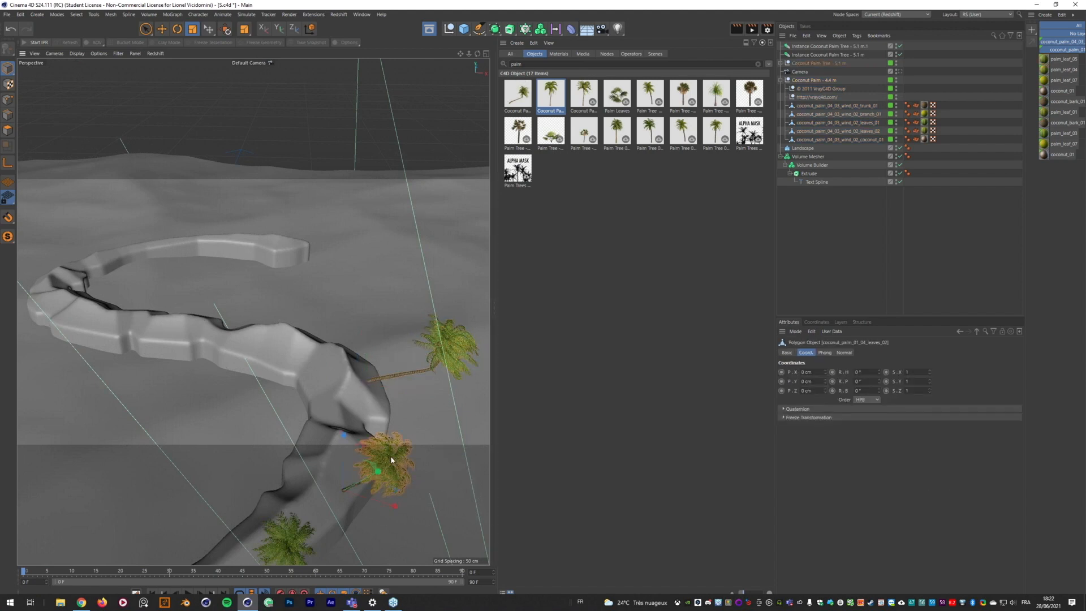
pyautogui.moveTo(208, 29); pyautogui.dragTo(238, 60)
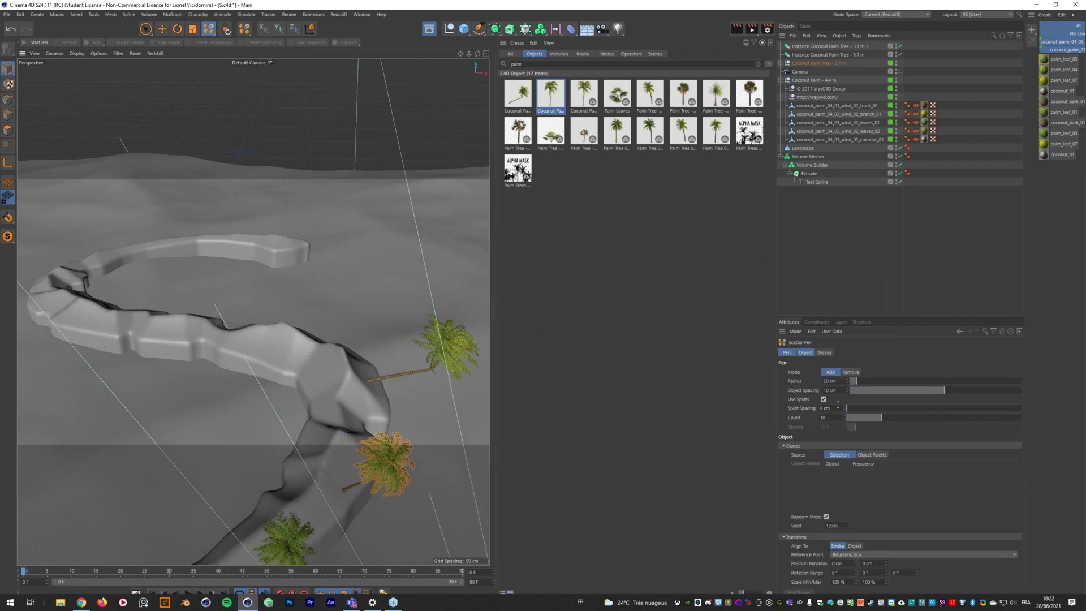
pyautogui.moveTo(854, 384); pyautogui.dragTo(852, 384)
pyautogui.moveTo(279, 346)
pyautogui.mouseDown()
pyautogui.moveTo(99, 310)
pyautogui.moveTo(65, 317)
pyautogui.moveTo(74, 342)
pyautogui.mouseUp()
pyautogui.moveTo(119, 357)
pyautogui.keyDown('alt'); pyautogui.mouseDown(button='right')
pyautogui.moveTo(166, 338)
pyautogui.moveTo(141, 357)
pyautogui.mouseUp(button='right'); pyautogui.keyUp('alt')
pyautogui.keyDown('alt'); pyautogui.moveTo(142, 364); pyautogui.dragTo(317, 364); pyautogui.keyUp('alt')
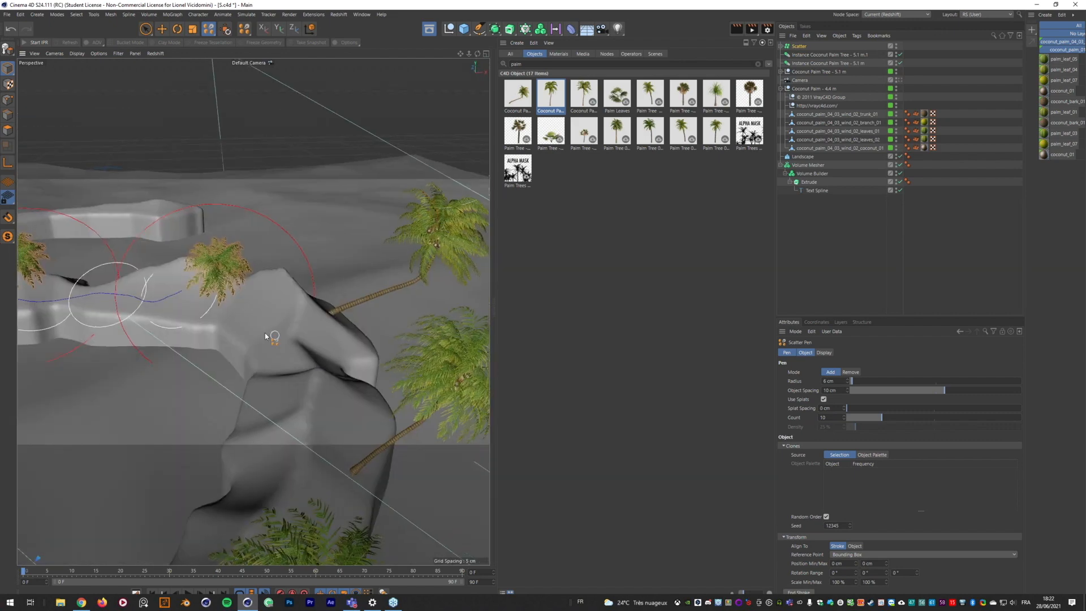
pyautogui.hotkey('ctrl', 'z')
# - Try a Scatter Pen stroke along the middle curve with the complete Coconut Palm Tree - 5.1 m as source, and undo it
pyautogui.keyDown('alt'); pyautogui.moveTo(325, 306); pyautogui.dragTo(417, 253, button='right'); pyautogui.keyUp('alt')
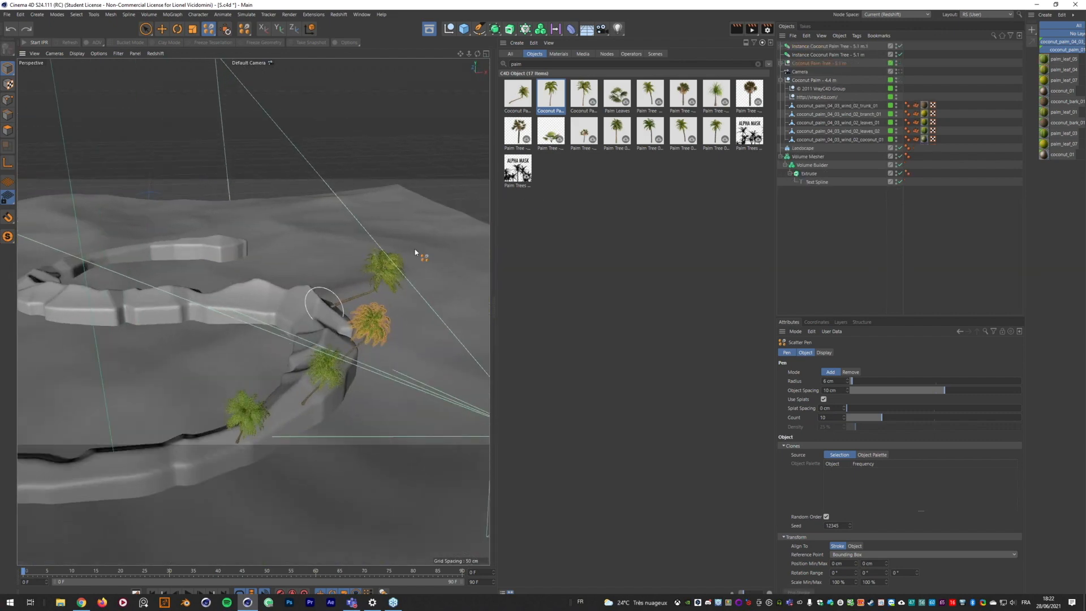
pyautogui.click(803, 63)
pyautogui.moveTo(276, 297)
pyautogui.mouseDown()
pyautogui.moveTo(198, 303)
pyautogui.moveTo(46, 288)
pyautogui.mouseUp()
pyautogui.moveTo(163, 309)
pyautogui.keyDown('alt'); pyautogui.mouseDown(button='middle')
pyautogui.moveTo(245, 329)
pyautogui.moveTo(253, 347)
pyautogui.mouseUp(button='middle'); pyautogui.keyUp('alt')
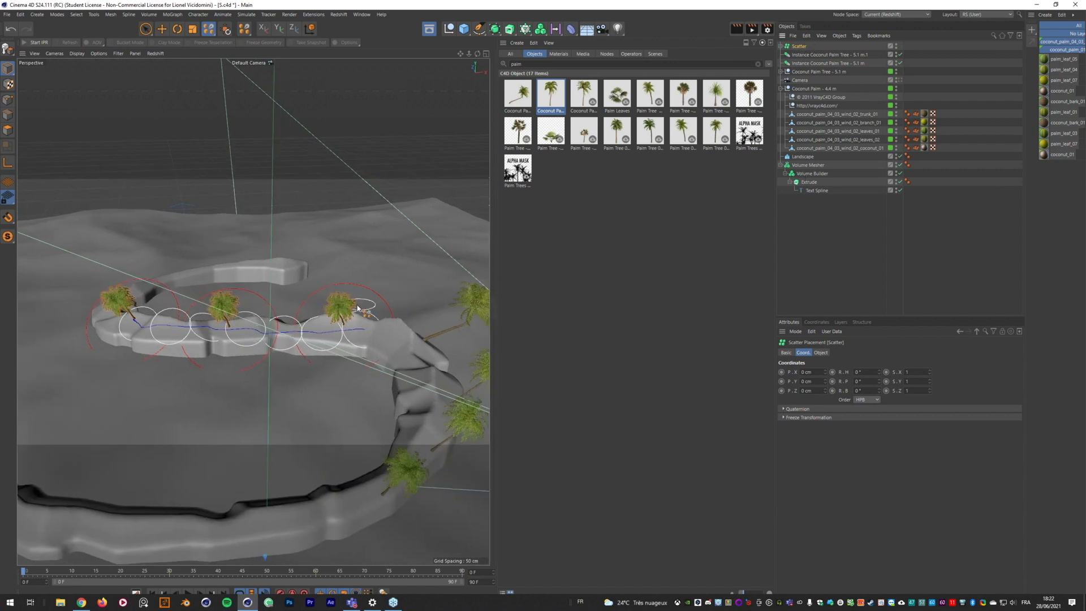
pyautogui.hotkey('ctrl', 'z')
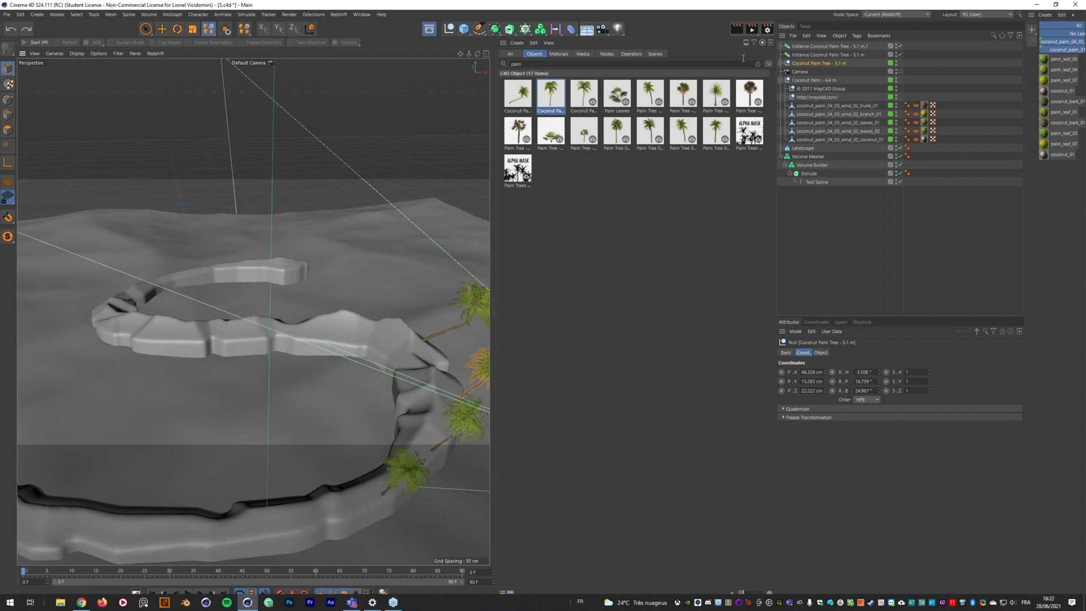
# - Scatter the 5.1 m palm along the middle and front curves using the Scatter Pen with count 22 and radius 9 cm
pyautogui.click(216, 31)
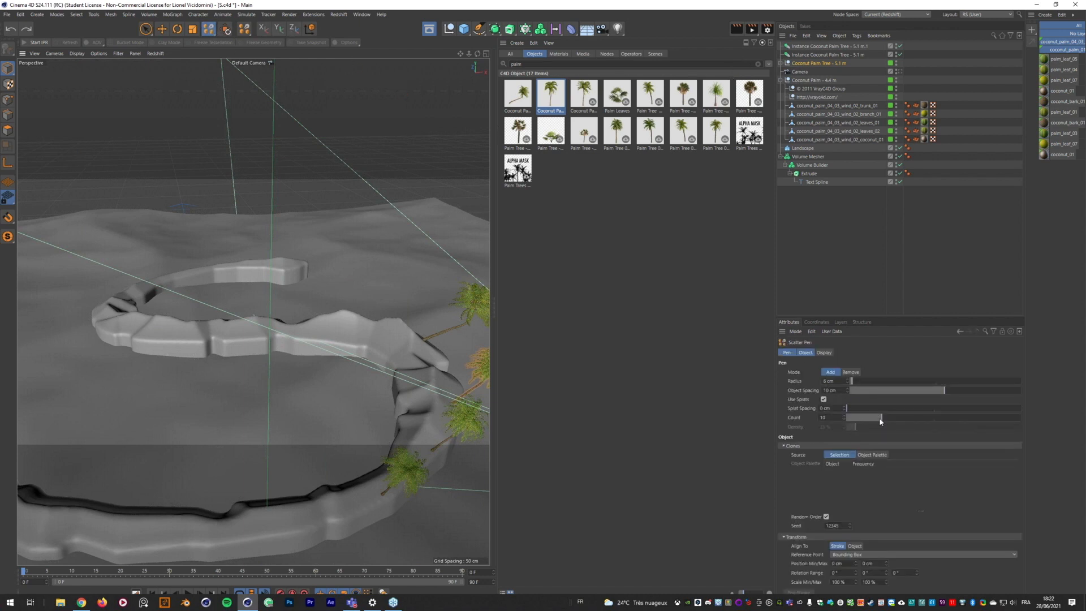
pyautogui.moveTo(880, 417); pyautogui.dragTo(923, 416)
pyautogui.click(850, 381)
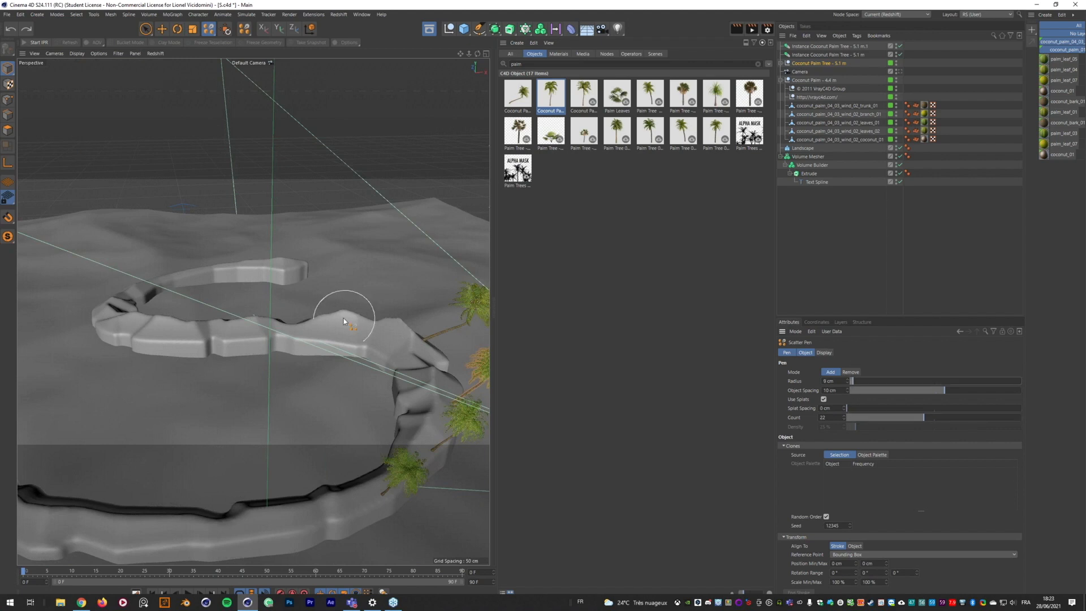
pyautogui.moveTo(367, 332)
pyautogui.mouseDown()
pyautogui.moveTo(119, 328)
pyautogui.moveTo(339, 328)
pyautogui.moveTo(421, 373)
pyautogui.moveTo(410, 435)
pyautogui.moveTo(385, 469)
pyautogui.moveTo(325, 505)
pyautogui.moveTo(101, 492)
pyautogui.moveTo(246, 477)
pyautogui.mouseUp()
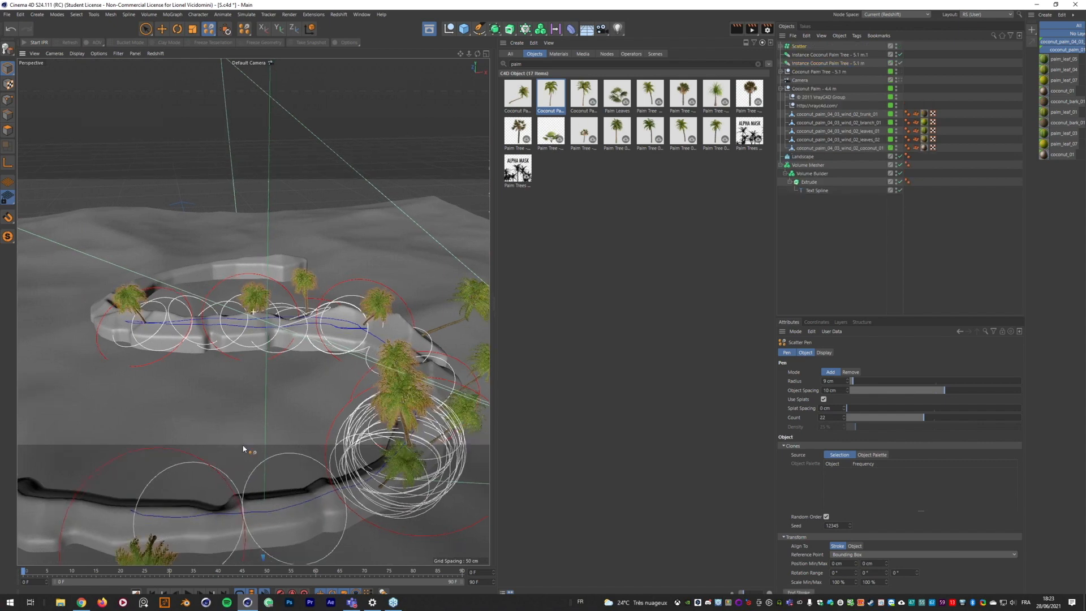
pyautogui.keyDown('alt'); pyautogui.moveTo(243, 448); pyautogui.dragTo(272, 416, button='middle'); pyautogui.keyUp('alt')
pyautogui.moveTo(270, 413)
pyautogui.keyDown('alt'); pyautogui.mouseDown()
pyautogui.moveTo(314, 421)
pyautogui.moveTo(350, 398)
pyautogui.moveTo(295, 408)
pyautogui.moveTo(266, 395)
pyautogui.mouseUp(); pyautogui.keyUp('alt')
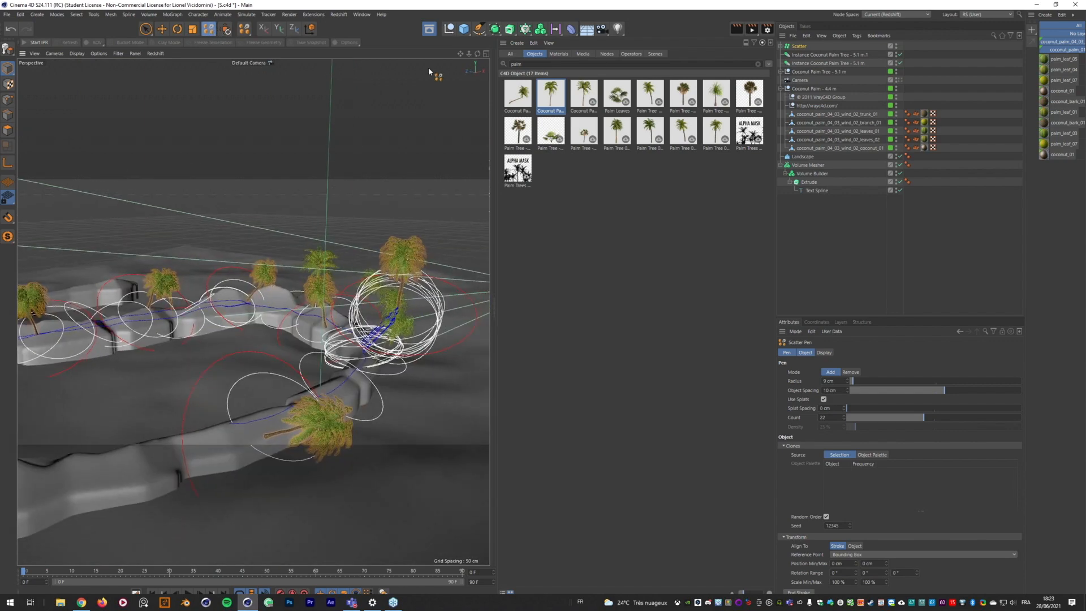
# - Enable Edit Mode on the Scatter object and move two of its palms along the front curve with the Place tool
pyautogui.click(797, 47)
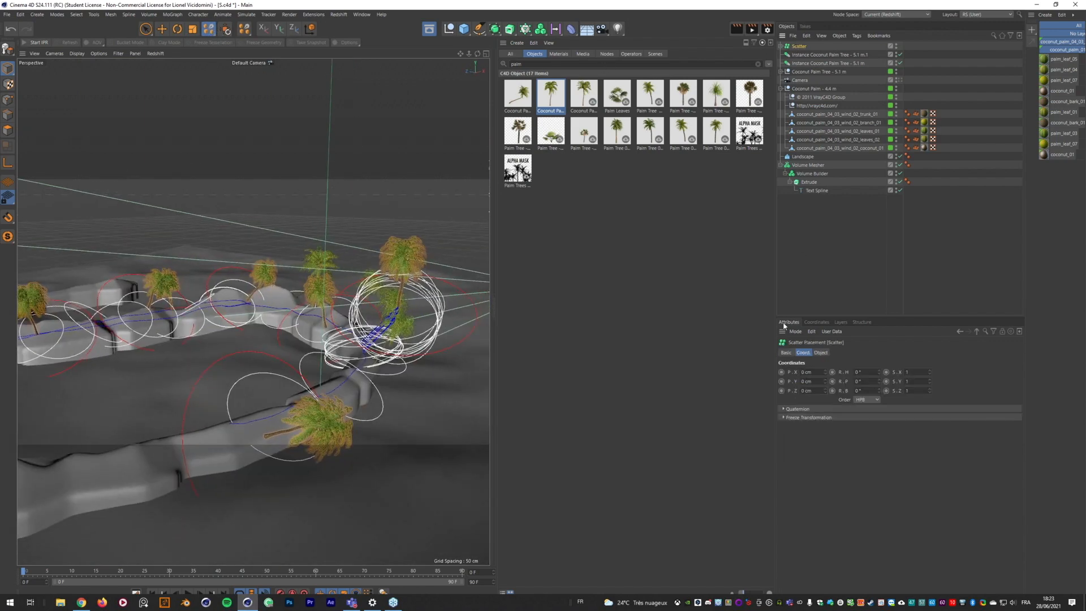
pyautogui.click(820, 353)
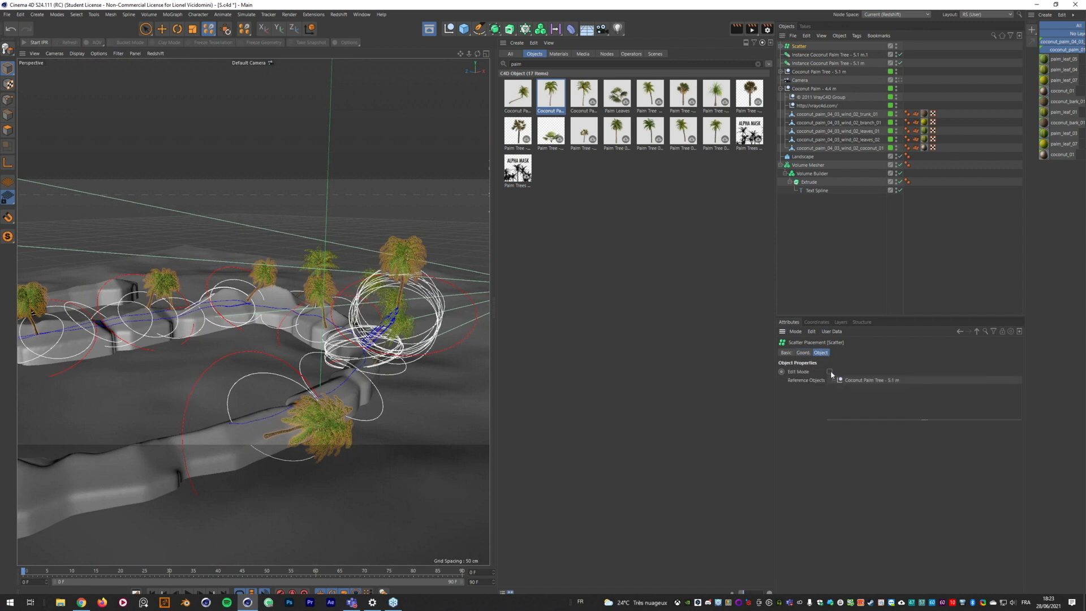
pyautogui.click(214, 33)
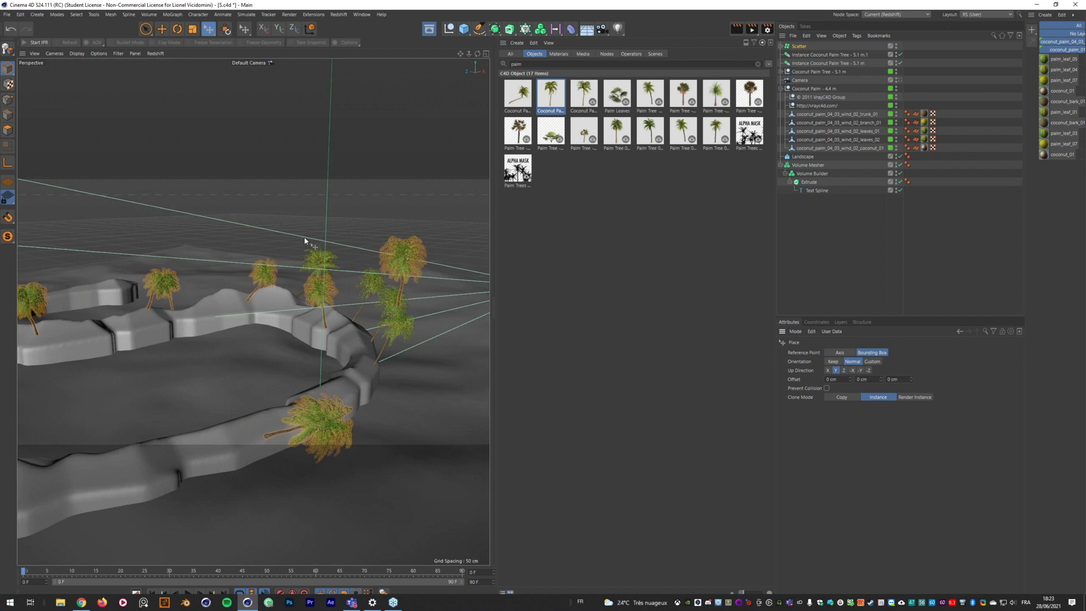
pyautogui.moveTo(253, 434); pyautogui.dragTo(207, 385)
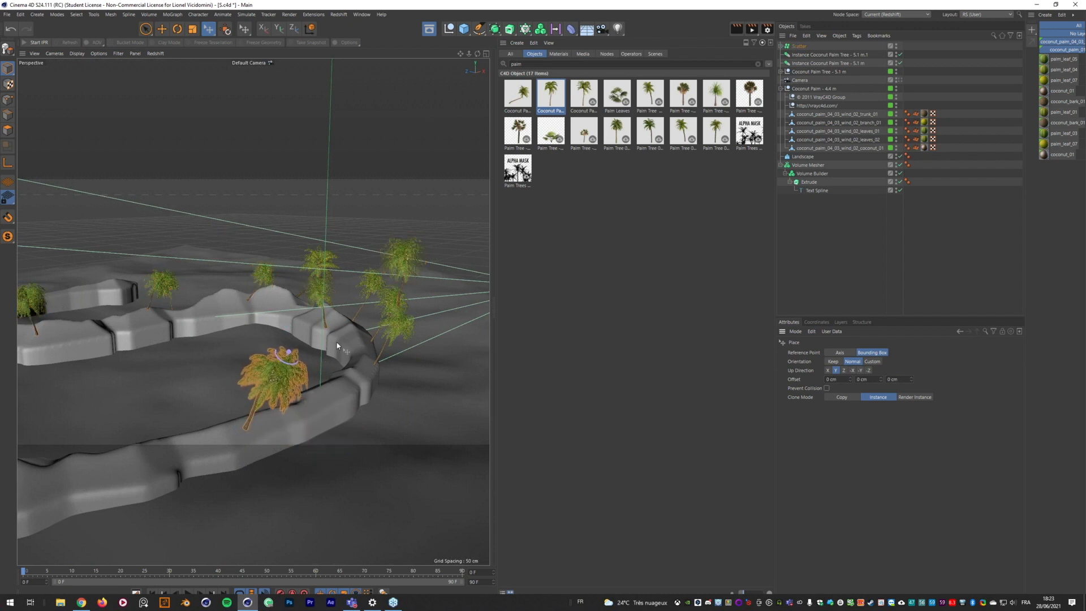
pyautogui.keyDown('alt'); pyautogui.moveTo(360, 321); pyautogui.dragTo(322, 315); pyautogui.keyUp('alt')
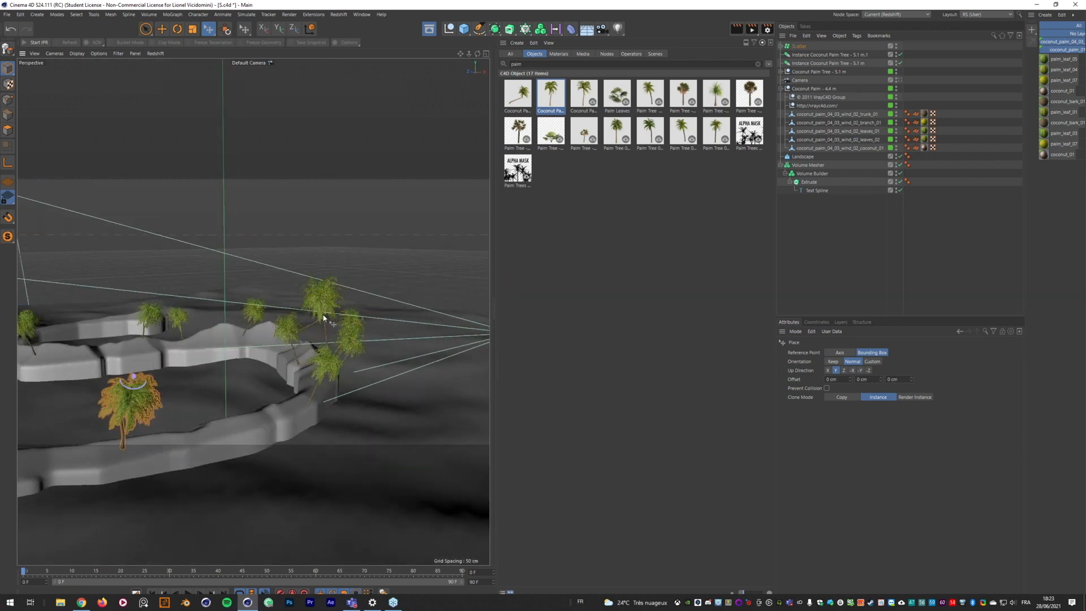
pyautogui.click(321, 323)
pyautogui.moveTo(291, 412); pyautogui.dragTo(284, 411)
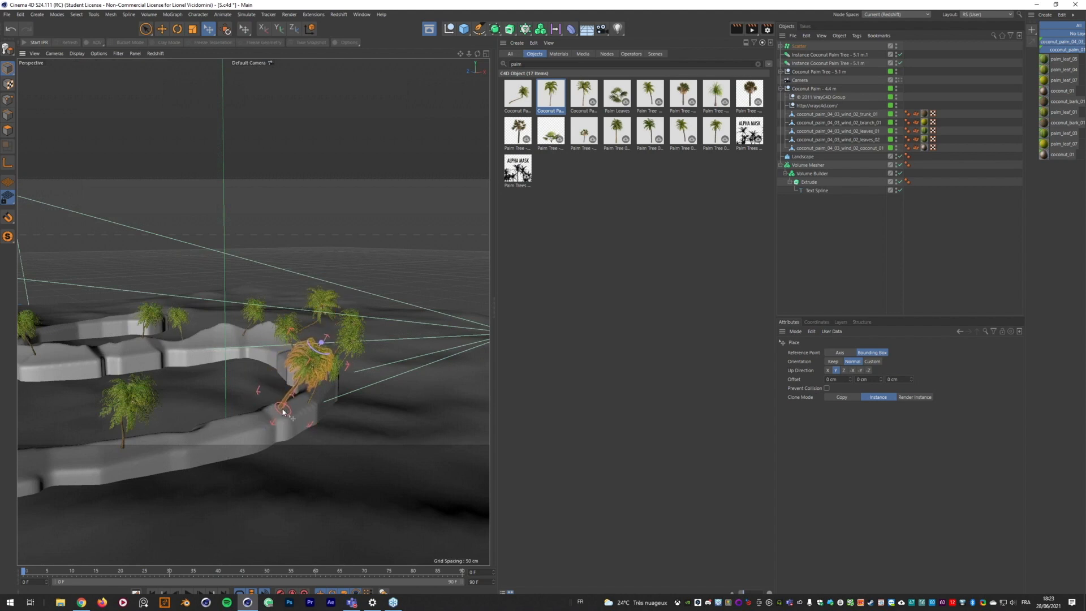
# - Reposition and resize individual scattered palms along the middle curve of the S with the Place tool
pyautogui.keyDown('alt'); pyautogui.moveTo(259, 346); pyautogui.dragTo(317, 377); pyautogui.keyUp('alt')
pyautogui.click(246, 362)
pyautogui.click(275, 346)
pyautogui.moveTo(289, 387); pyautogui.dragTo(299, 374)
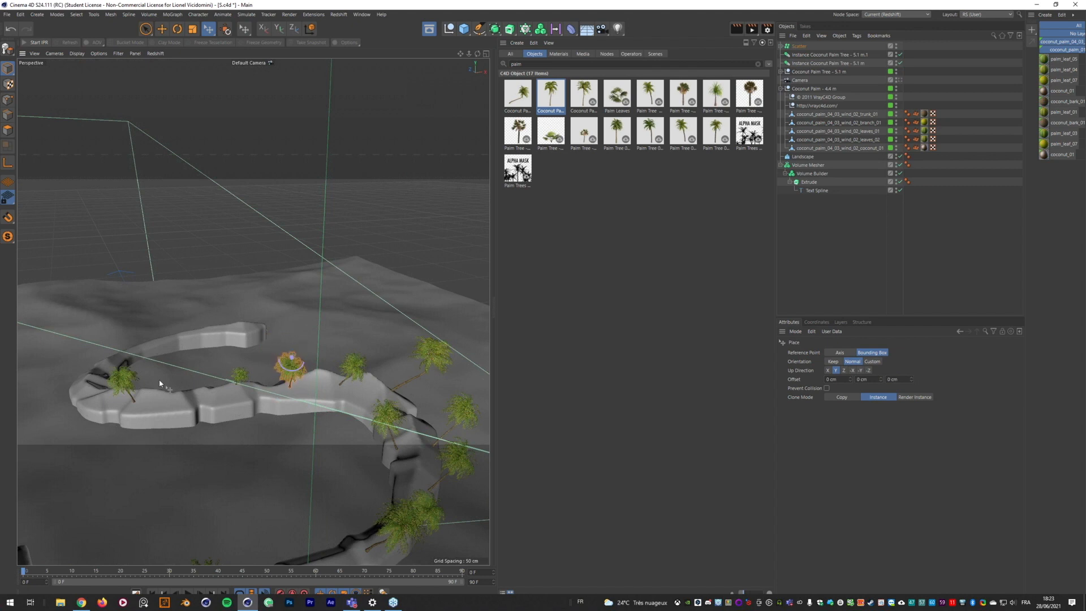
pyautogui.click(128, 383)
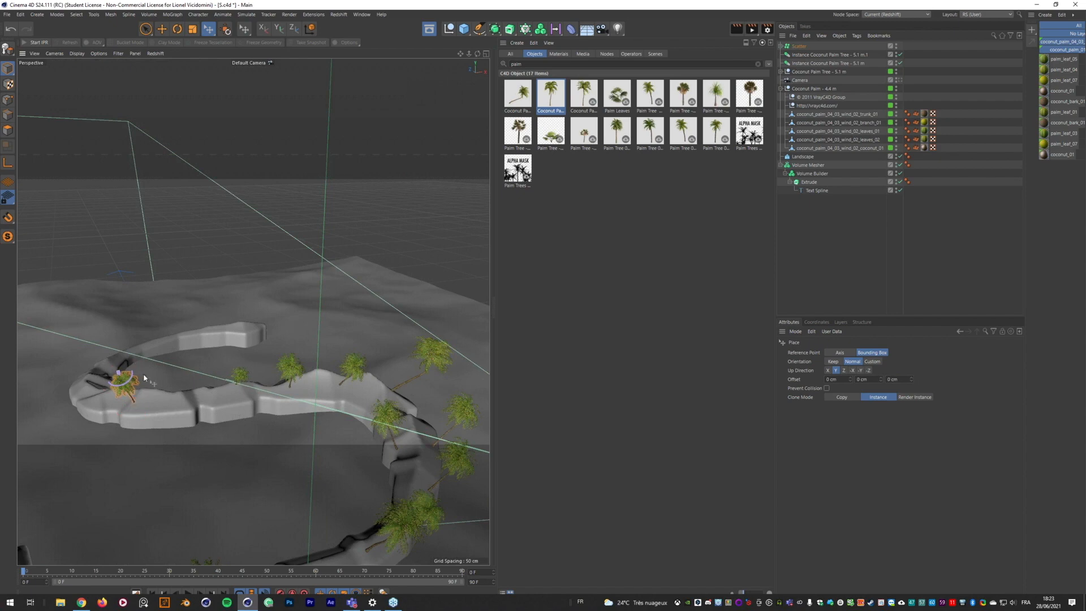
pyautogui.keyDown('alt'); pyautogui.moveTo(321, 378); pyautogui.dragTo(295, 346); pyautogui.keyUp('alt')
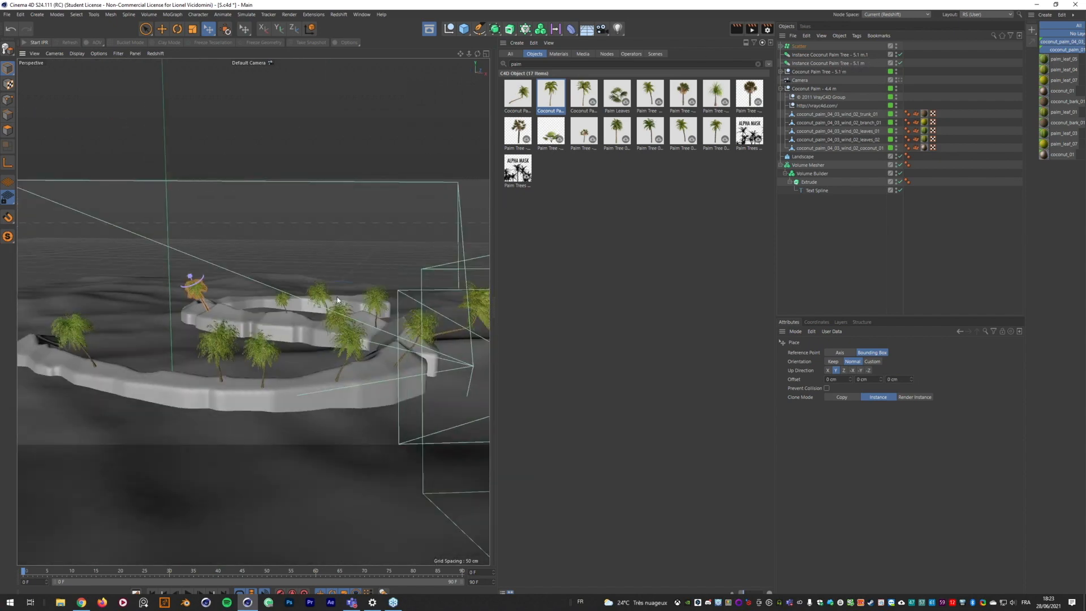
pyautogui.keyDown('alt'); pyautogui.moveTo(263, 321); pyautogui.dragTo(287, 344); pyautogui.keyUp('alt')
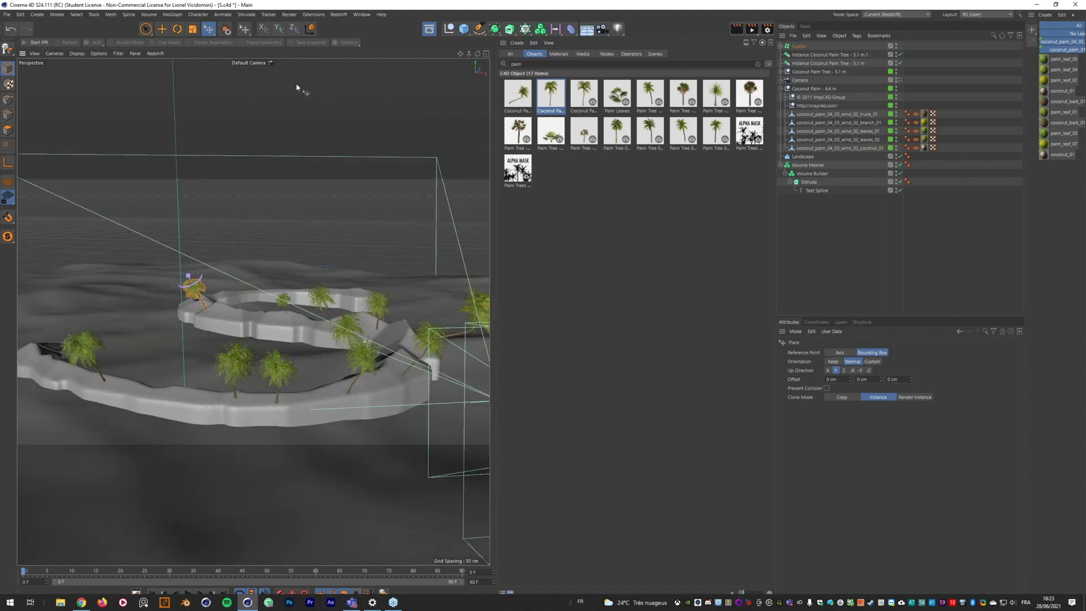
# - Examine the palms through the scene camera from different angles, and return to the default camera
pyautogui.moveTo(208, 32); pyautogui.dragTo(213, 39)
pyautogui.click(898, 80)
pyautogui.keyDown('alt'); pyautogui.moveTo(319, 331); pyautogui.dragTo(339, 367); pyautogui.keyUp('alt')
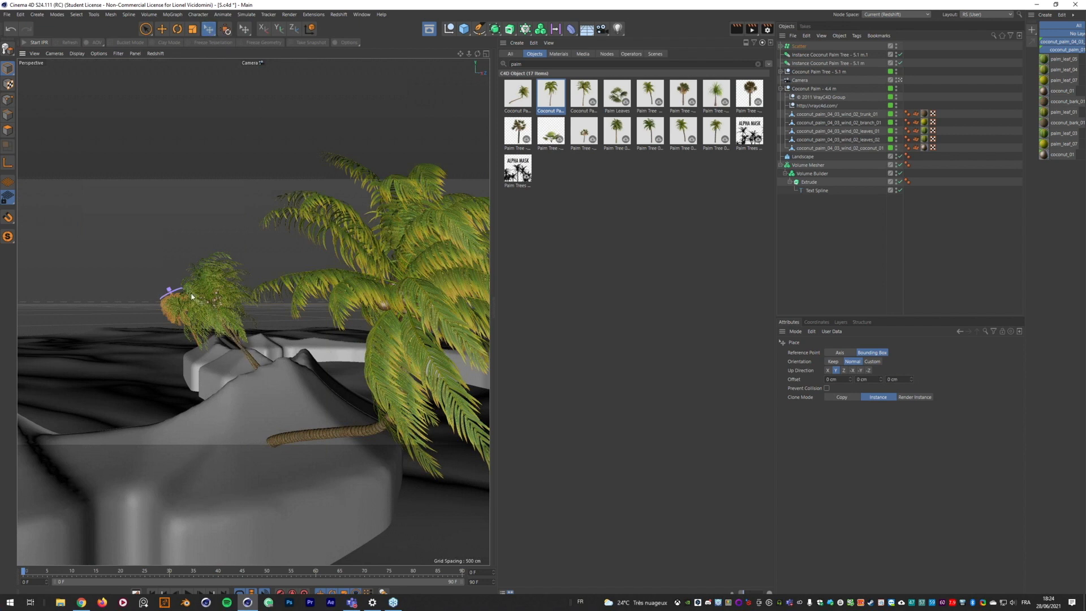
pyautogui.moveTo(192, 309)
pyautogui.keyDown('alt'); pyautogui.mouseDown()
pyautogui.moveTo(250, 311)
pyautogui.moveTo(201, 313)
pyautogui.moveTo(179, 300)
pyautogui.mouseUp(); pyautogui.keyUp('alt')
pyautogui.click(899, 81)
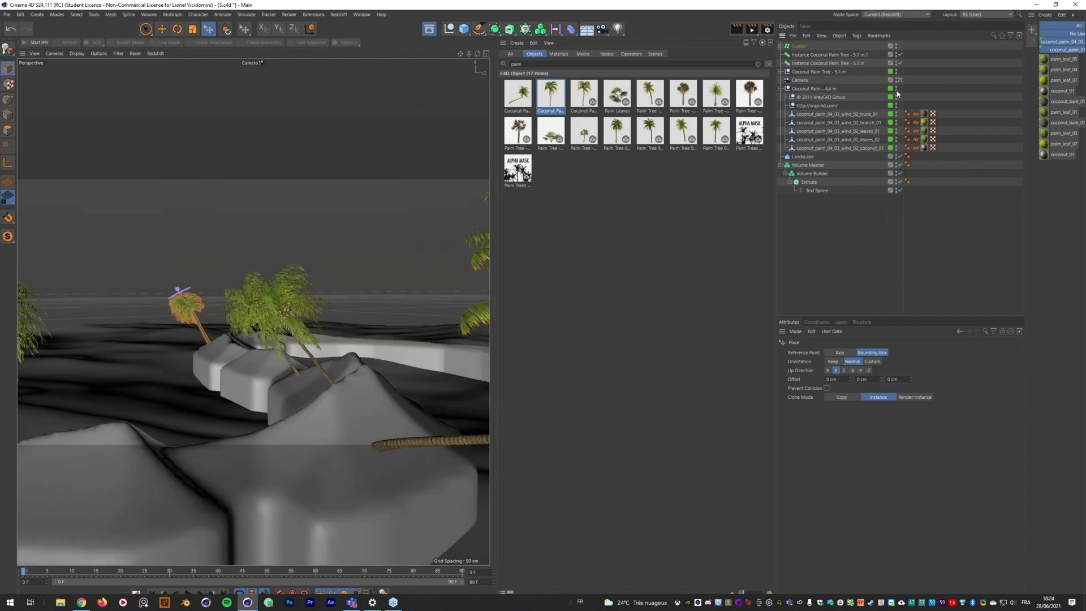
# - Make the Scatter object editable and show the coordinates of the palm instance at the far bend
pyautogui.scroll(4, 266, 311)
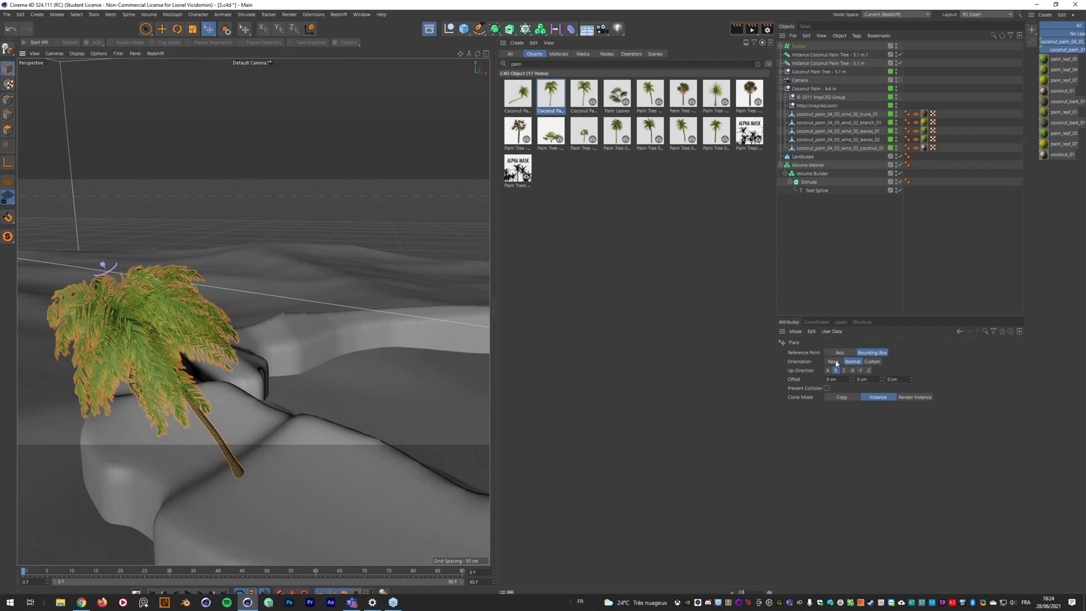
pyautogui.click(795, 46)
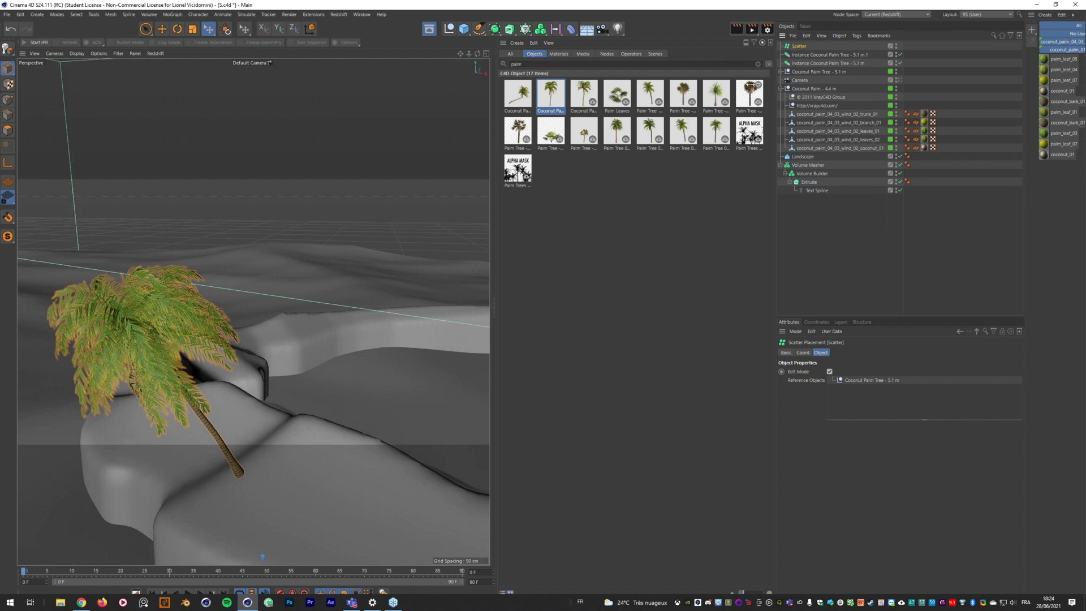
pyautogui.press('c')
pyautogui.click(781, 46)
pyautogui.click(805, 55)
pyautogui.keyDown('alt'); pyautogui.moveTo(162, 315); pyautogui.dragTo(473, 213); pyautogui.keyUp('alt')
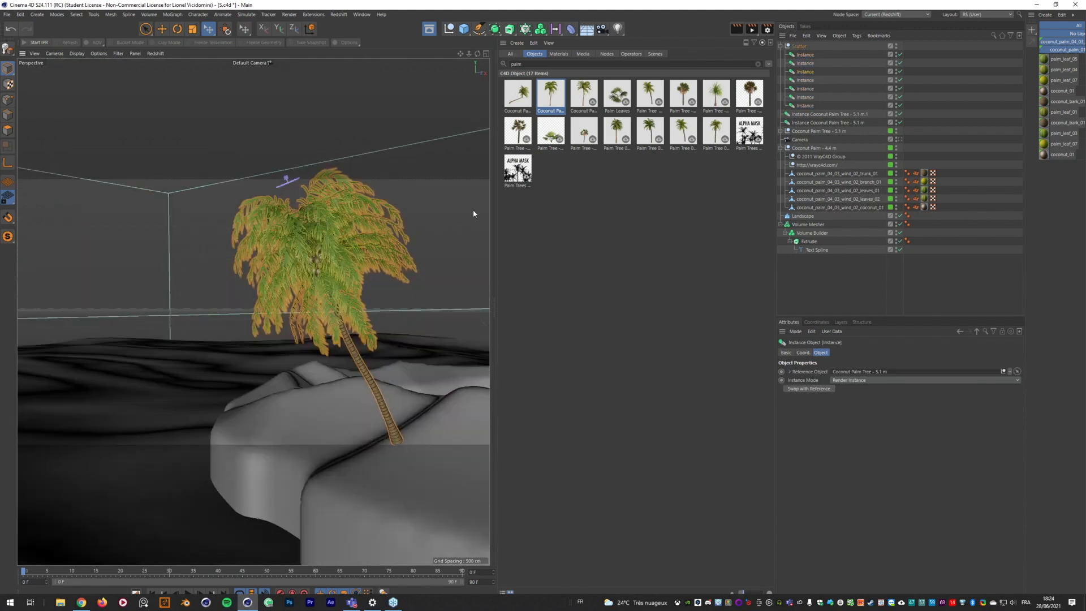
pyautogui.click(803, 352)
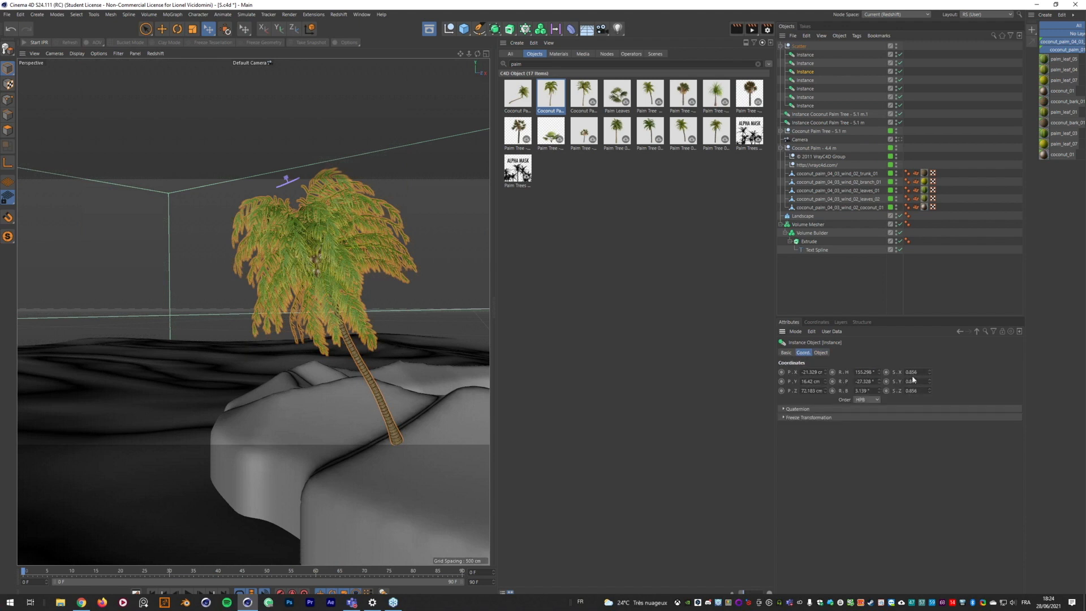
# - Reset the heading, pitch and bank rotation of the palm instance at the far bend to 0°
pyautogui.rightClick(879, 372)
pyautogui.rightClick(879, 381)
pyautogui.rightClick(878, 390)
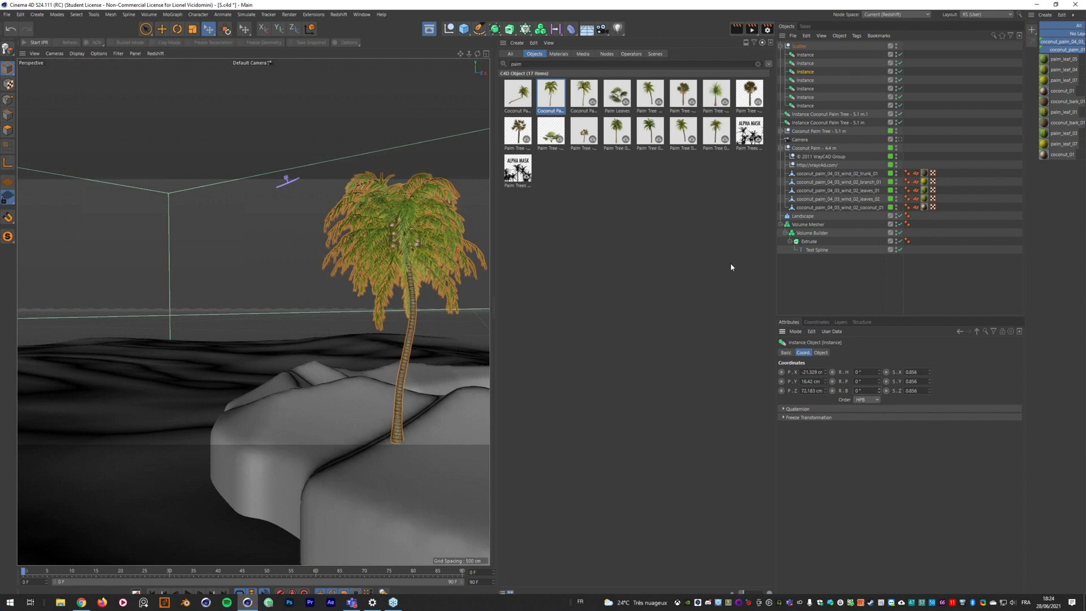
# - Set the Place tool's orientation to Keep and move the straightened palm along the far bend
pyautogui.click(208, 30)
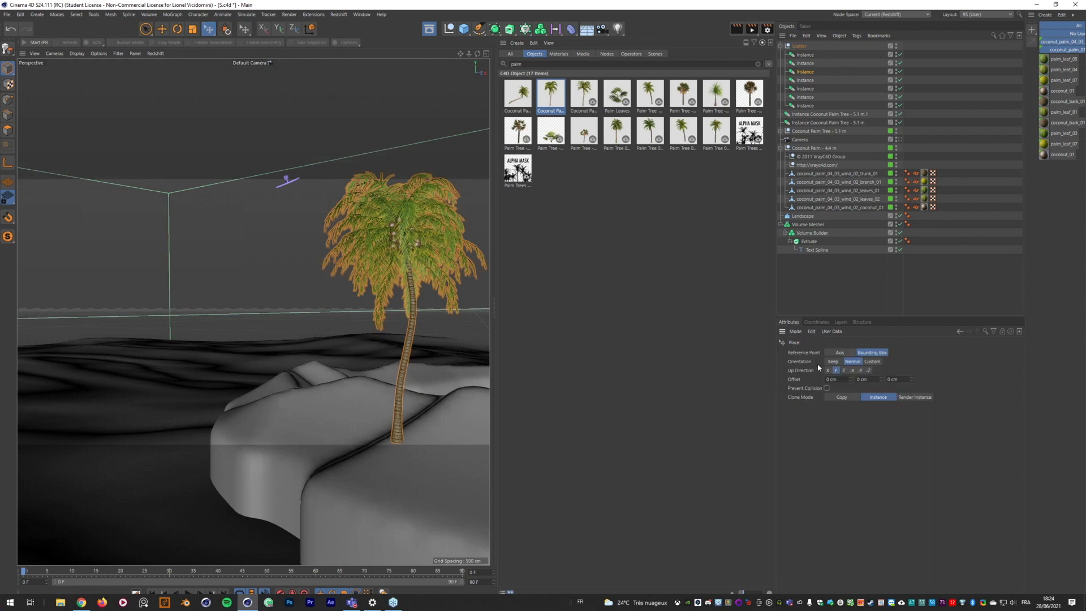
pyautogui.click(832, 362)
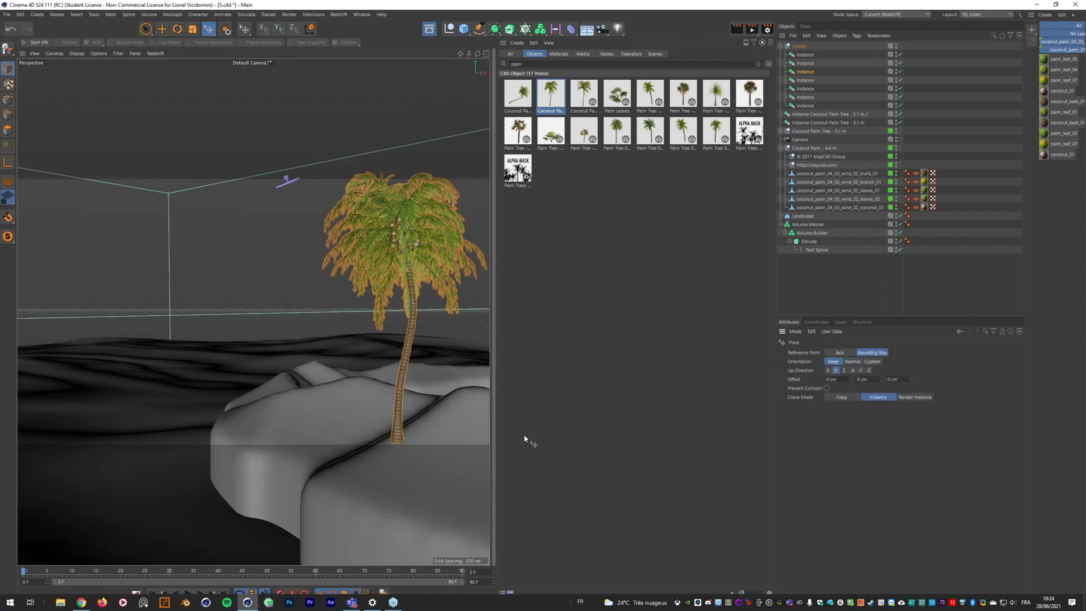
pyautogui.moveTo(317, 412); pyautogui.dragTo(442, 445)
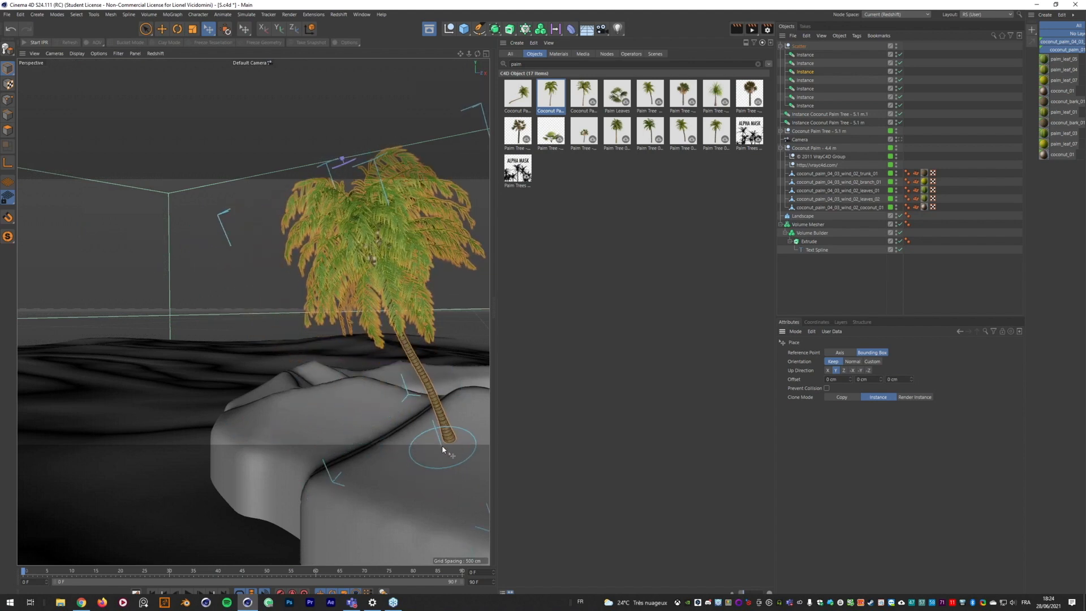
# - Zero all three rotation angles of the moved palm instance again and view it from further around the bend
pyautogui.click(804, 72)
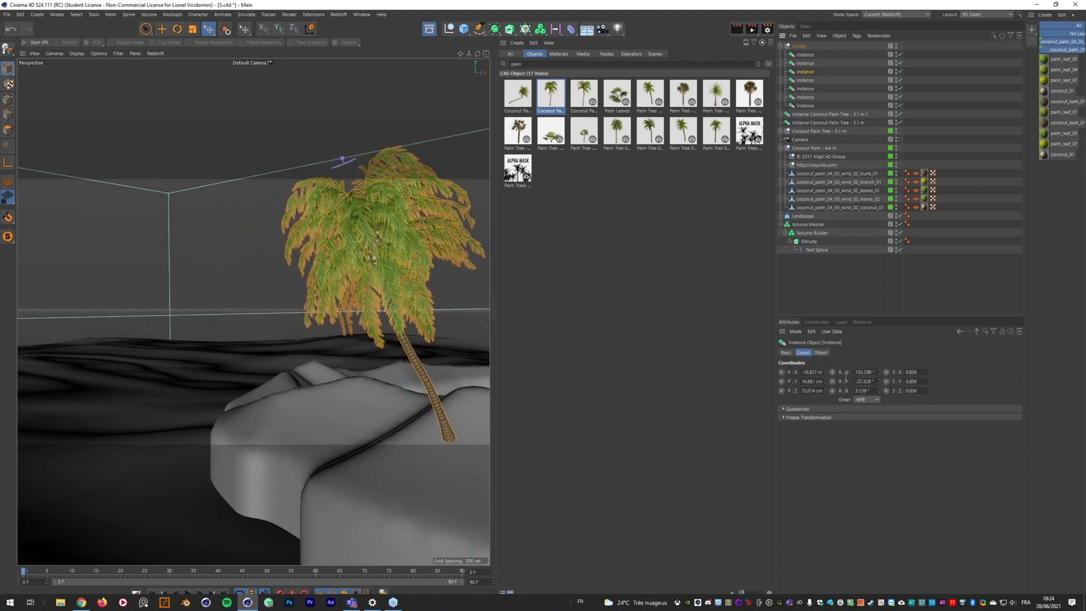
pyautogui.rightClick(879, 373)
pyautogui.rightClick(879, 381)
pyautogui.rightClick(879, 390)
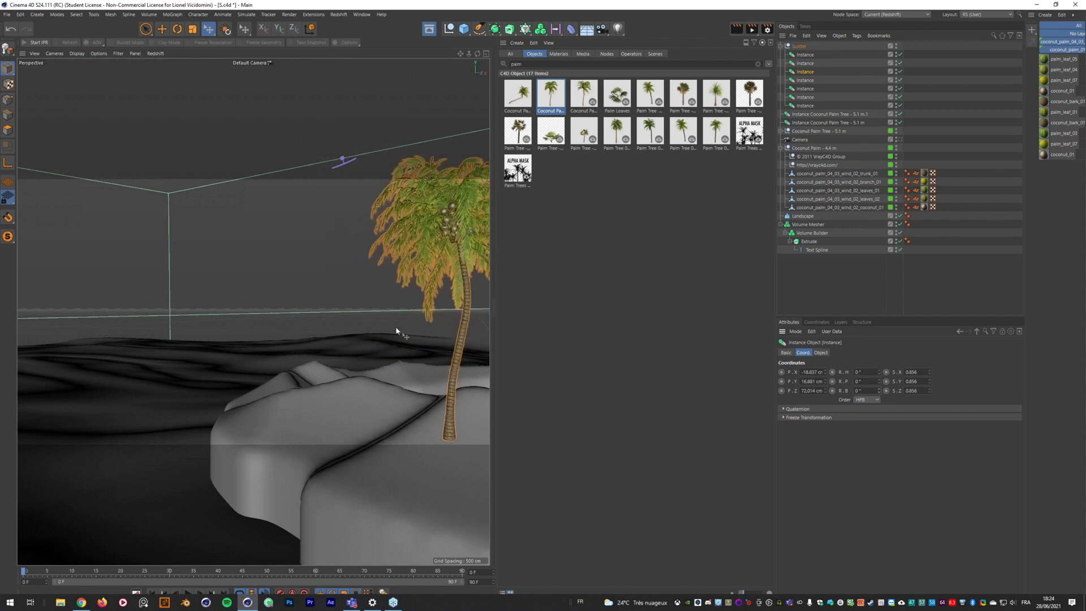
pyautogui.moveTo(396, 330)
pyautogui.keyDown('alt'); pyautogui.mouseDown()
pyautogui.moveTo(351, 339)
pyautogui.moveTo(408, 339)
pyautogui.mouseUp(); pyautogui.keyUp('alt')
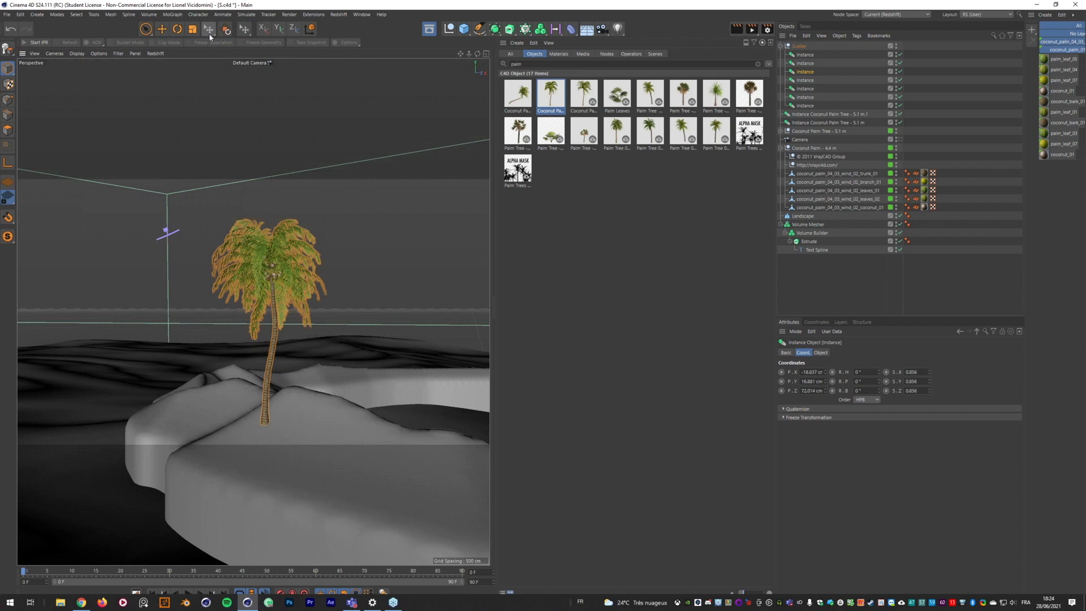
# - Set the Place tool's reference point to Axis and reposition the palm slightly on the bend
pyautogui.click(225, 29)
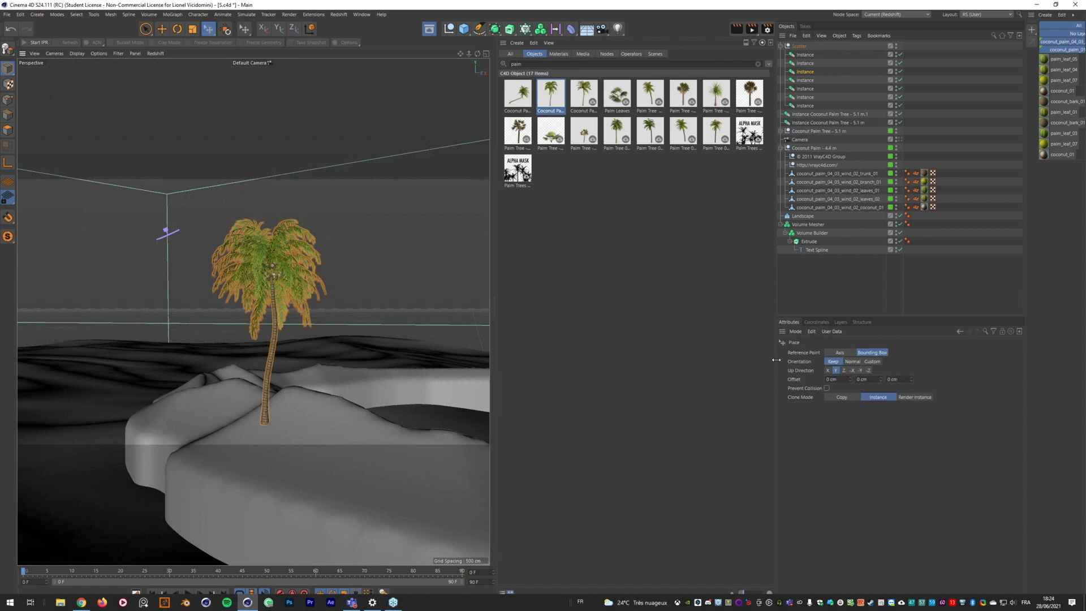
pyautogui.click(839, 353)
pyautogui.moveTo(315, 427); pyautogui.dragTo(271, 422)
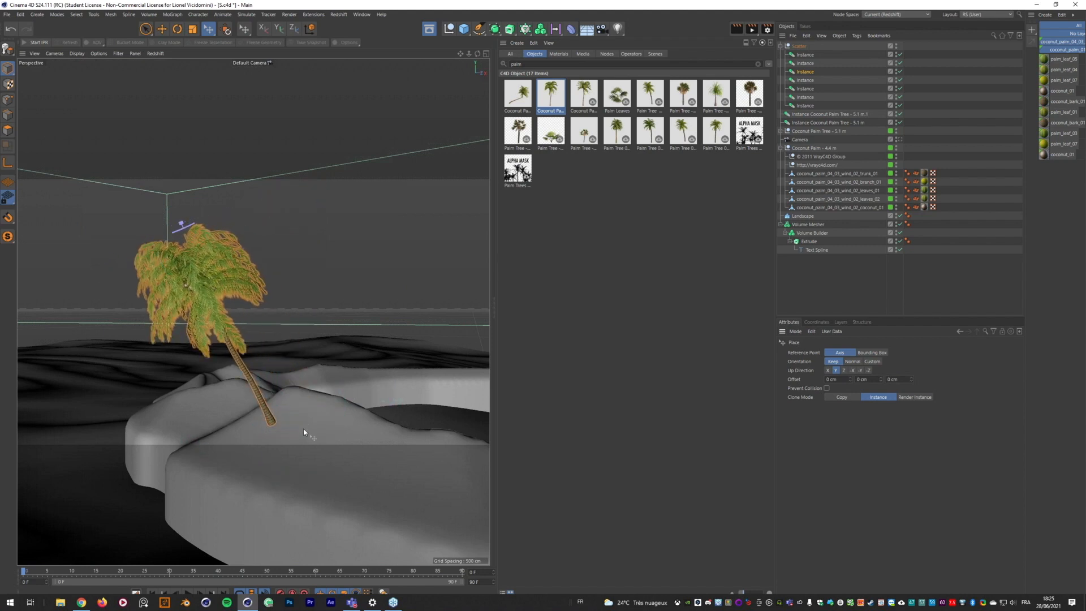
# - Place an instance copy of the palm beside it on the bend and reset the copy's heading and pitch to 0°
pyautogui.moveTo(327, 443)
pyautogui.keyDown('ctrl'); pyautogui.mouseDown()
pyautogui.moveTo(386, 471)
pyautogui.moveTo(340, 448)
pyautogui.mouseUp(); pyautogui.keyUp('ctrl')
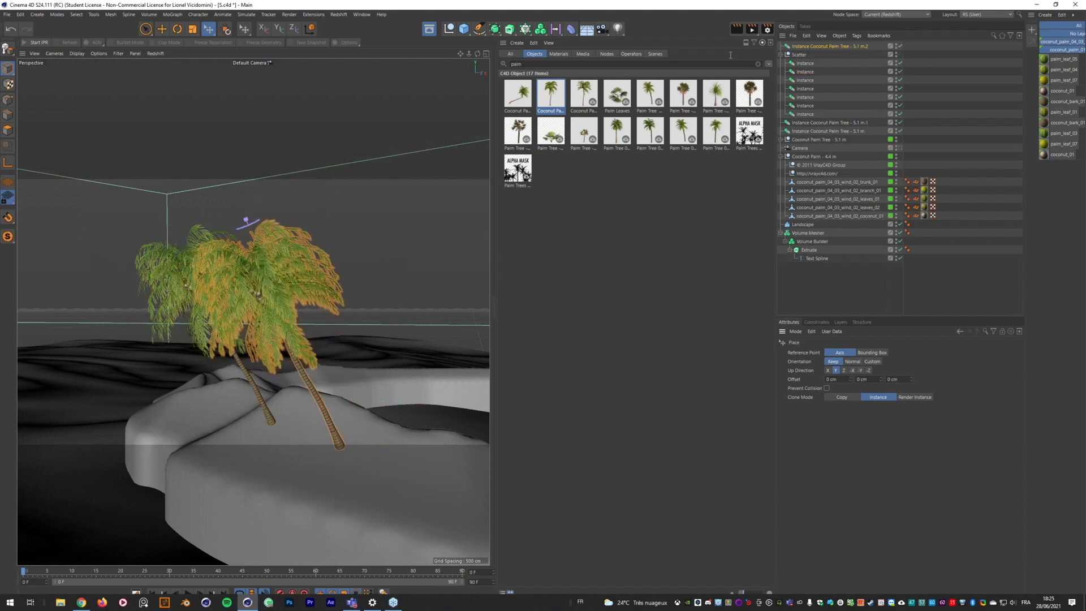
pyautogui.click(818, 47)
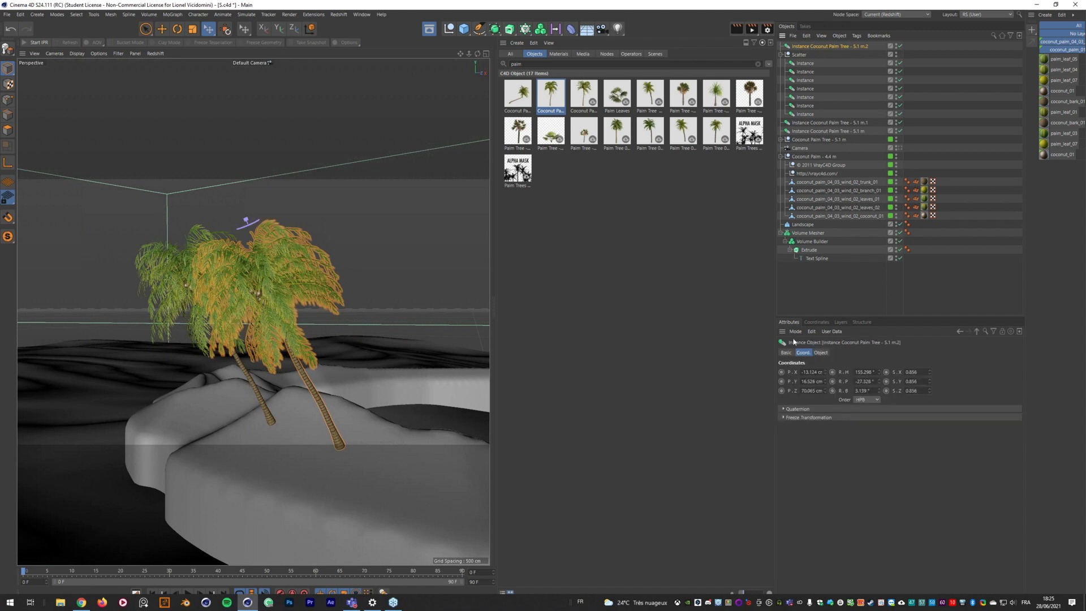
pyautogui.rightClick(878, 372)
pyautogui.rightClick(879, 381)
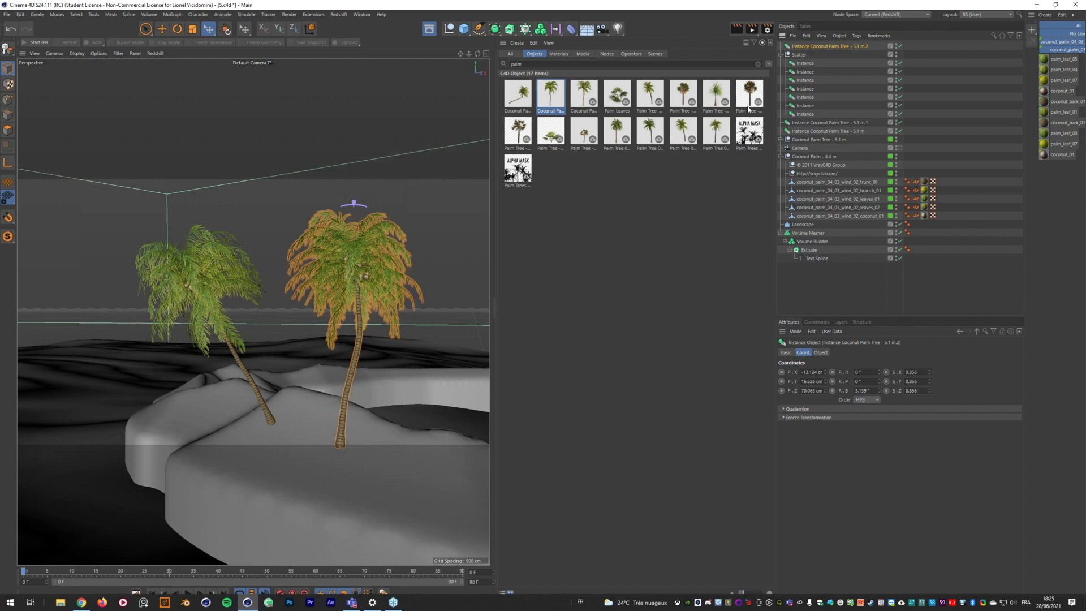
# - Set the Place orientation to Custom with direction 0, 1, 0, reposition the upright palm and add another instance copy
pyautogui.click(209, 33)
pyautogui.click(871, 362)
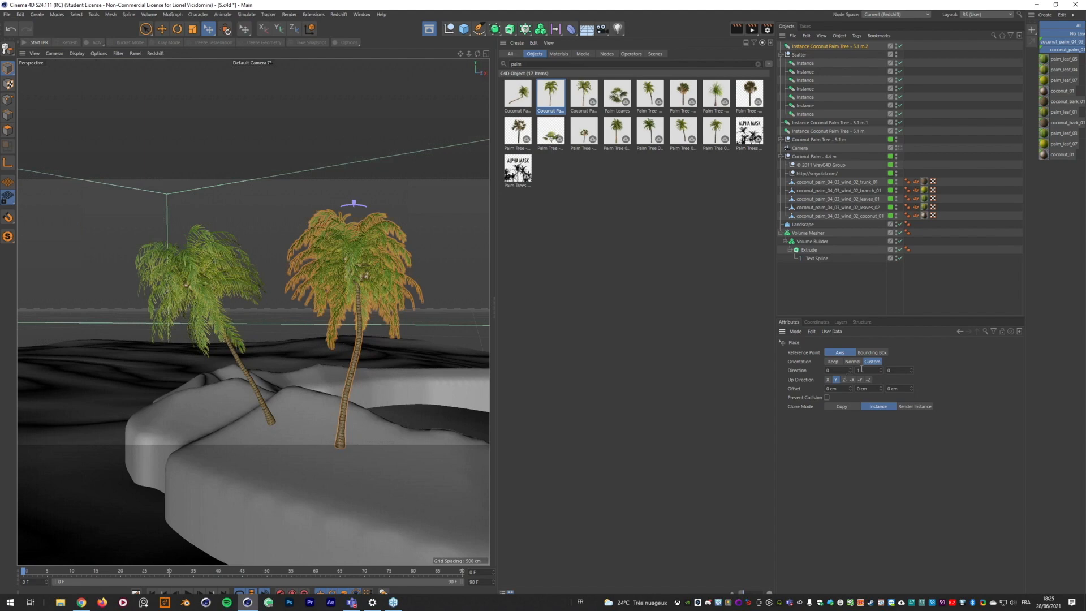
pyautogui.moveTo(339, 444)
pyautogui.mouseDown()
pyautogui.moveTo(303, 476)
pyautogui.moveTo(307, 445)
pyautogui.mouseUp()
pyautogui.moveTo(382, 478)
pyautogui.keyDown('ctrl'); pyautogui.mouseDown()
pyautogui.moveTo(402, 375)
pyautogui.moveTo(419, 381)
pyautogui.moveTo(433, 367)
pyautogui.mouseUp(); pyautogui.keyUp('ctrl')
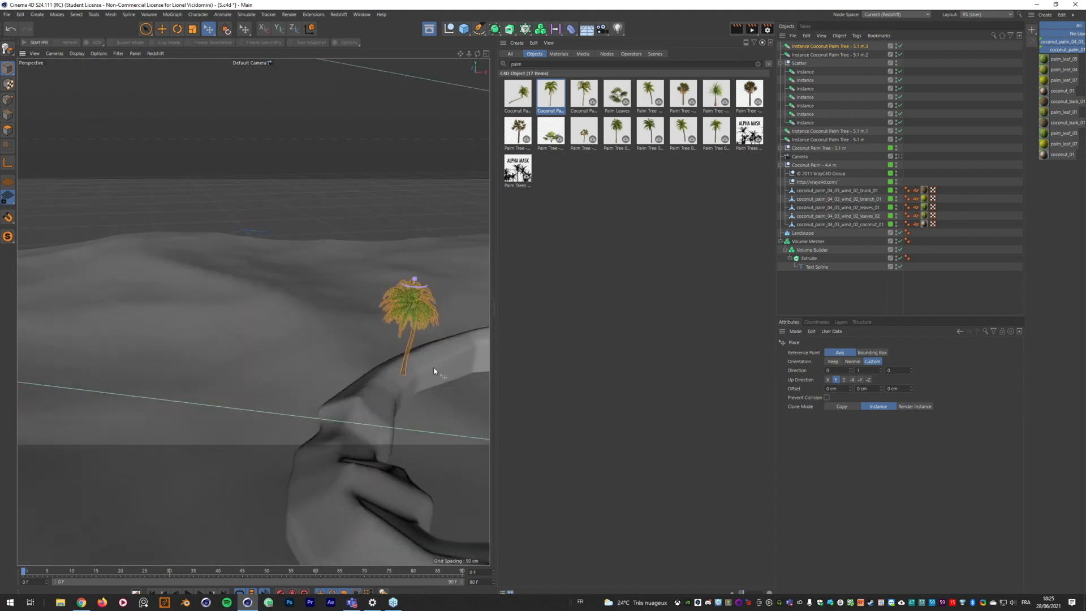
# - Place three more upright palm instances along the long stretch of the S and scale the last one down slightly
pyautogui.keyDown('alt'); pyautogui.moveTo(433, 366); pyautogui.dragTo(295, 321, button='middle'); pyautogui.keyUp('alt')
pyautogui.keyDown('alt'); pyautogui.moveTo(387, 396); pyautogui.dragTo(324, 367, button='right'); pyautogui.keyUp('alt')
pyautogui.keyDown('alt'); pyautogui.moveTo(469, 402); pyautogui.dragTo(347, 346, button='middle'); pyautogui.keyUp('alt')
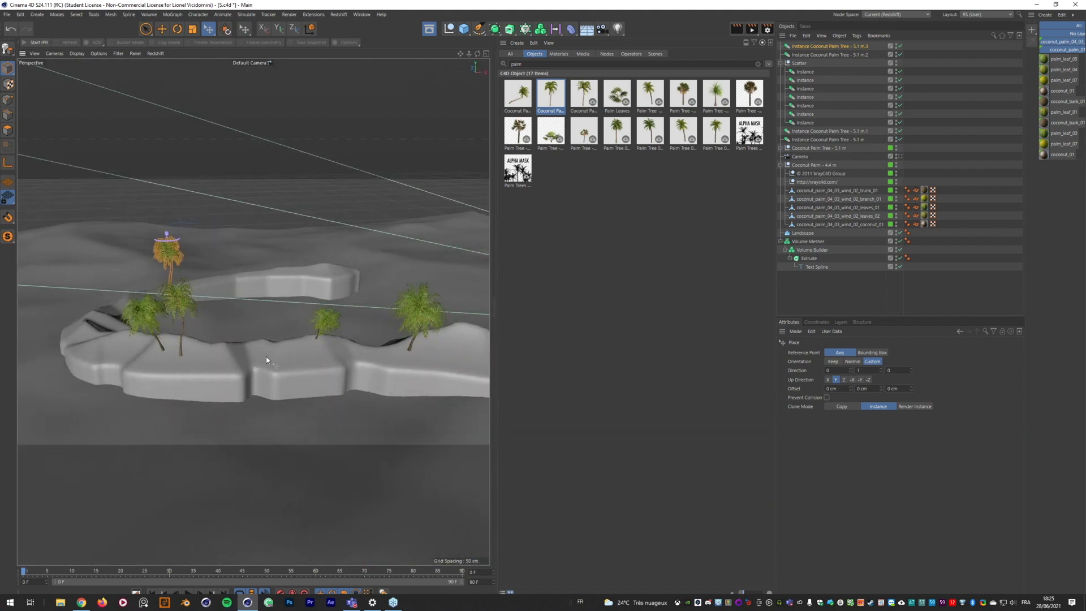
pyautogui.moveTo(299, 360)
pyautogui.keyDown('ctrl'); pyautogui.mouseDown()
pyautogui.moveTo(322, 362)
pyautogui.moveTo(292, 358)
pyautogui.mouseUp(); pyautogui.keyUp('ctrl')
pyautogui.moveTo(378, 354)
pyautogui.keyDown('ctrl'); pyautogui.mouseDown()
pyautogui.moveTo(463, 355)
pyautogui.moveTo(463, 337)
pyautogui.mouseUp(); pyautogui.keyUp('ctrl')
pyautogui.keyDown('ctrl'); pyautogui.moveTo(378, 355); pyautogui.dragTo(369, 355); pyautogui.keyUp('ctrl')
pyautogui.moveTo(378, 278); pyautogui.dragTo(378, 288)
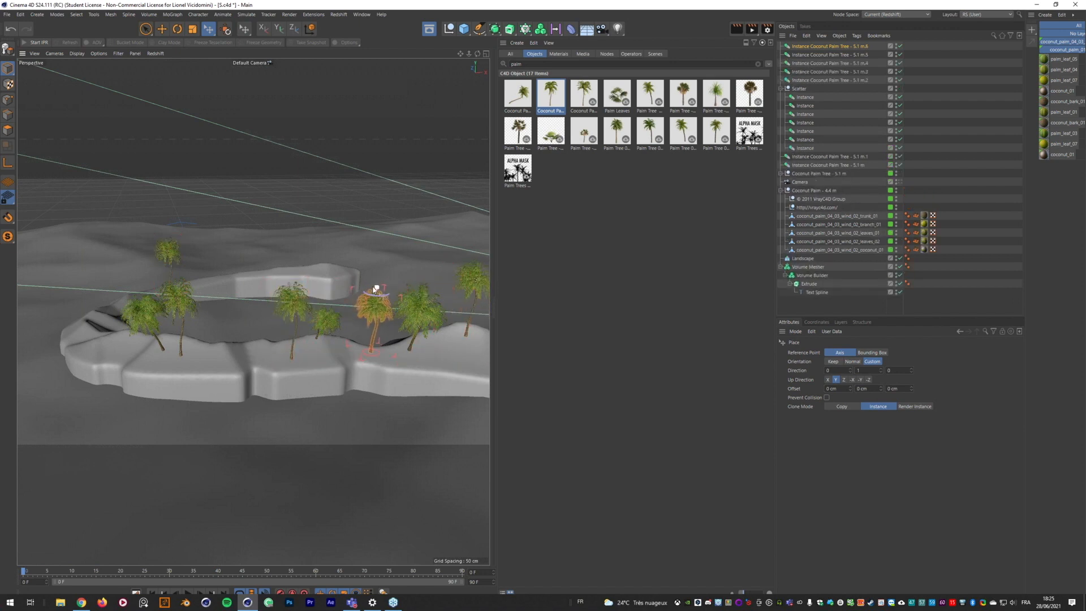
# - Look through the scene camera and place another upright palm instance on the near foreground edge beside the leaning palm
pyautogui.click(899, 182)
pyautogui.keyDown('ctrl'); pyautogui.moveTo(155, 436); pyautogui.dragTo(85, 438); pyautogui.keyUp('ctrl')
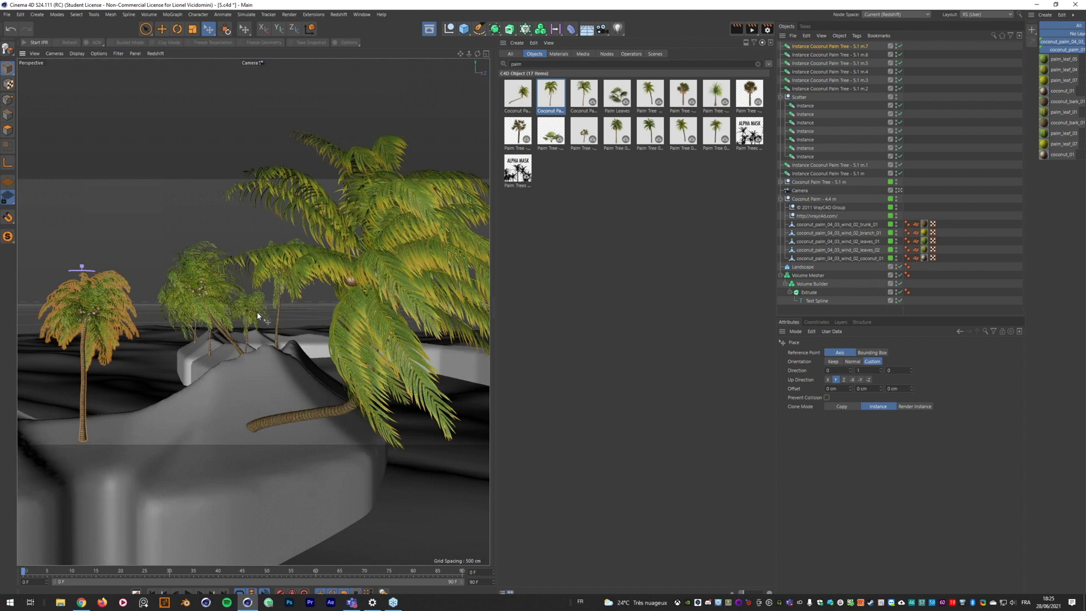
# - Set the viewport's tinted safe frame opacity to 88%
pyautogui.hotkey('shift', 'v')
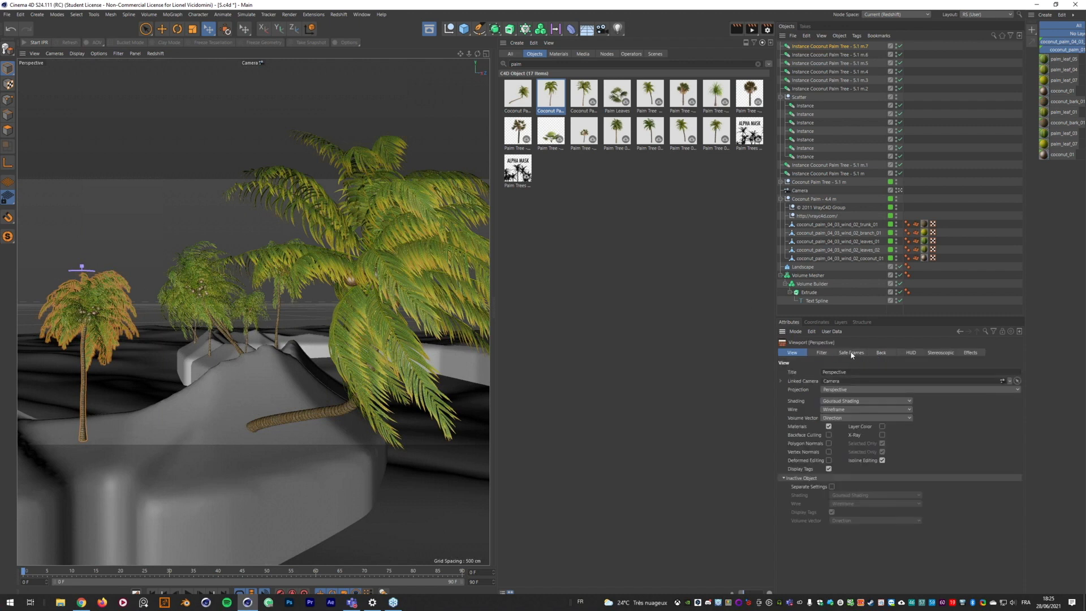
pyautogui.click(851, 354)
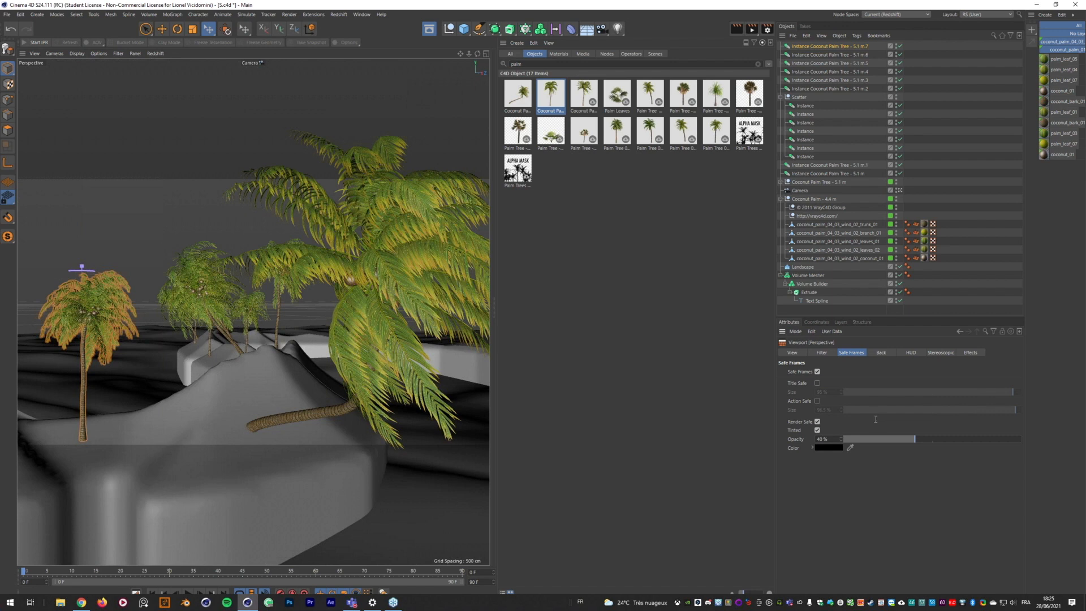
pyautogui.moveTo(938, 439)
pyautogui.mouseDown()
pyautogui.moveTo(1008, 443)
pyautogui.moveTo(951, 439)
pyautogui.mouseUp()
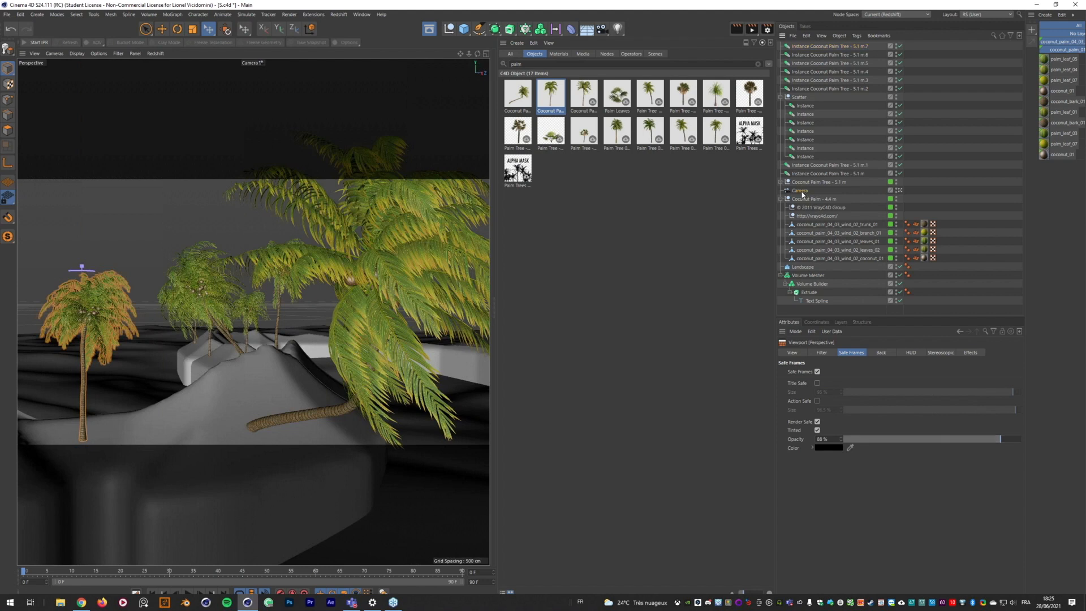
# - Try the Grid composition helper on the scene camera
pyautogui.click(800, 191)
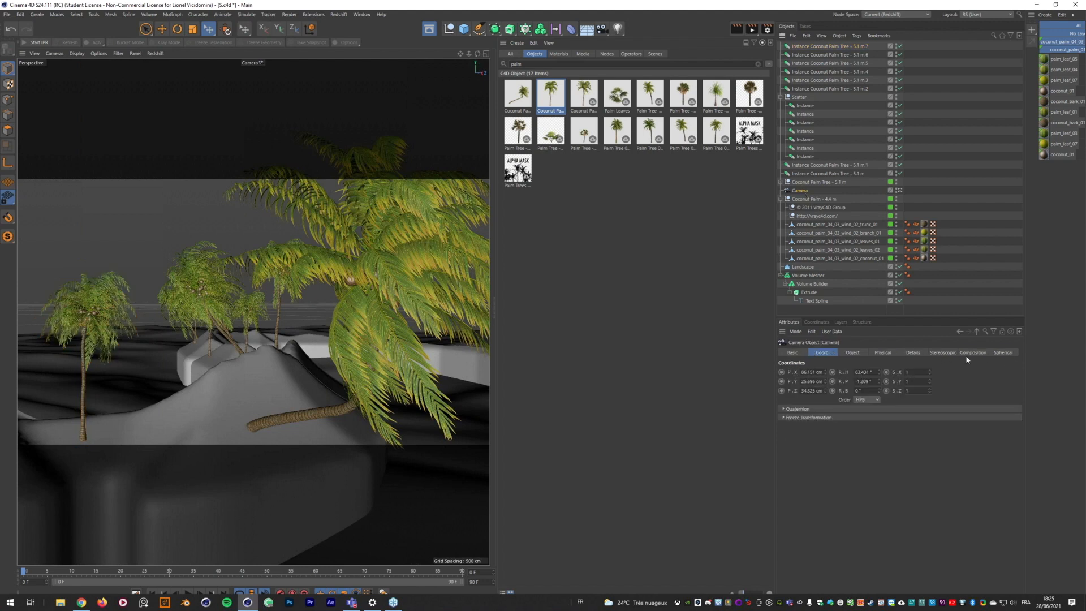
pyautogui.click(972, 353)
pyautogui.click(820, 384)
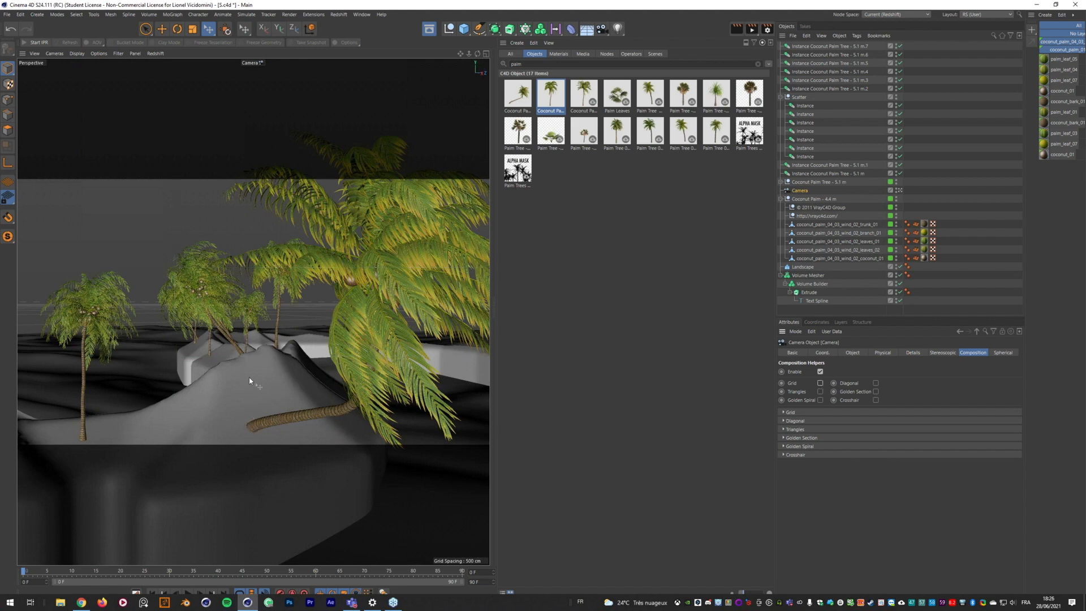
# - Reframe the scene camera slightly around the foreground palms and the curve of the S
pyautogui.keyDown('alt'); pyautogui.moveTo(245, 373); pyautogui.dragTo(251, 360, button='middle'); pyautogui.keyUp('alt')
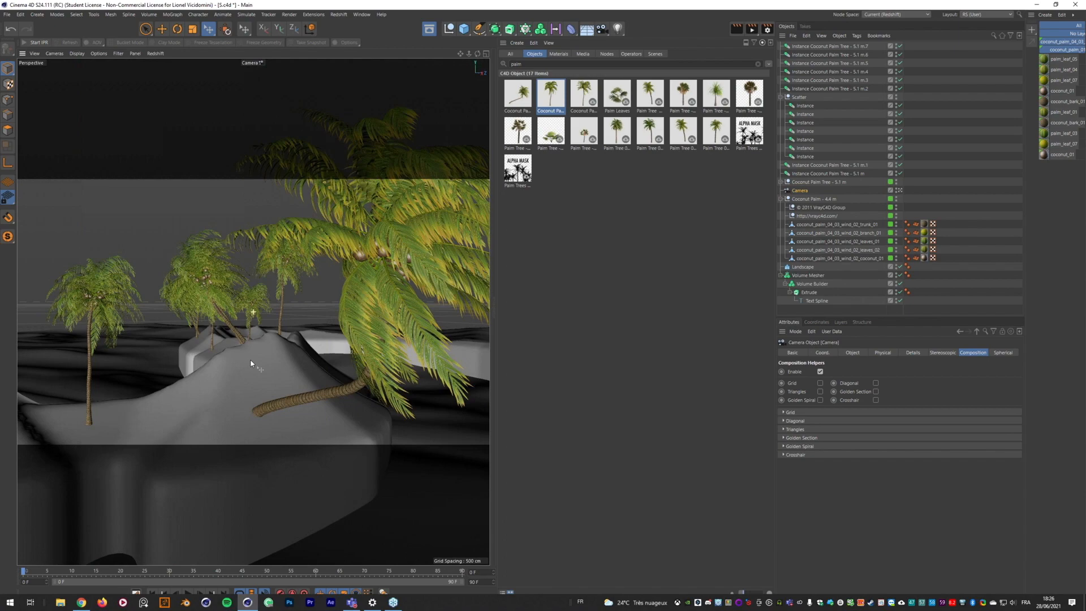
pyautogui.keyDown('alt'); pyautogui.moveTo(250, 360); pyautogui.dragTo(256, 358); pyautogui.keyUp('alt')
pyautogui.keyDown('alt'); pyautogui.moveTo(256, 358); pyautogui.dragTo(259, 354, button='middle'); pyautogui.keyUp('alt')
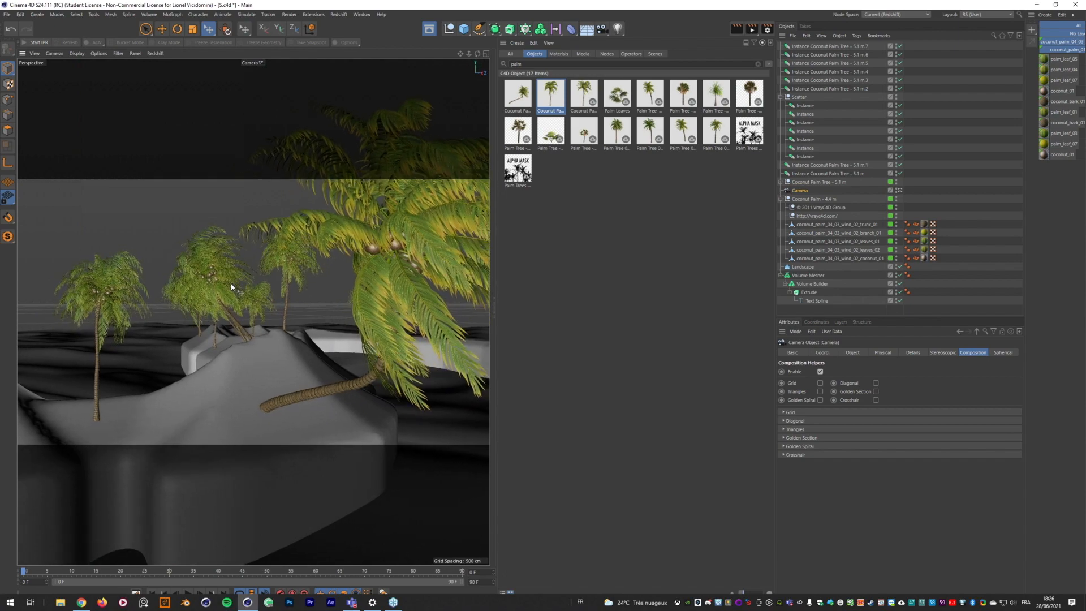